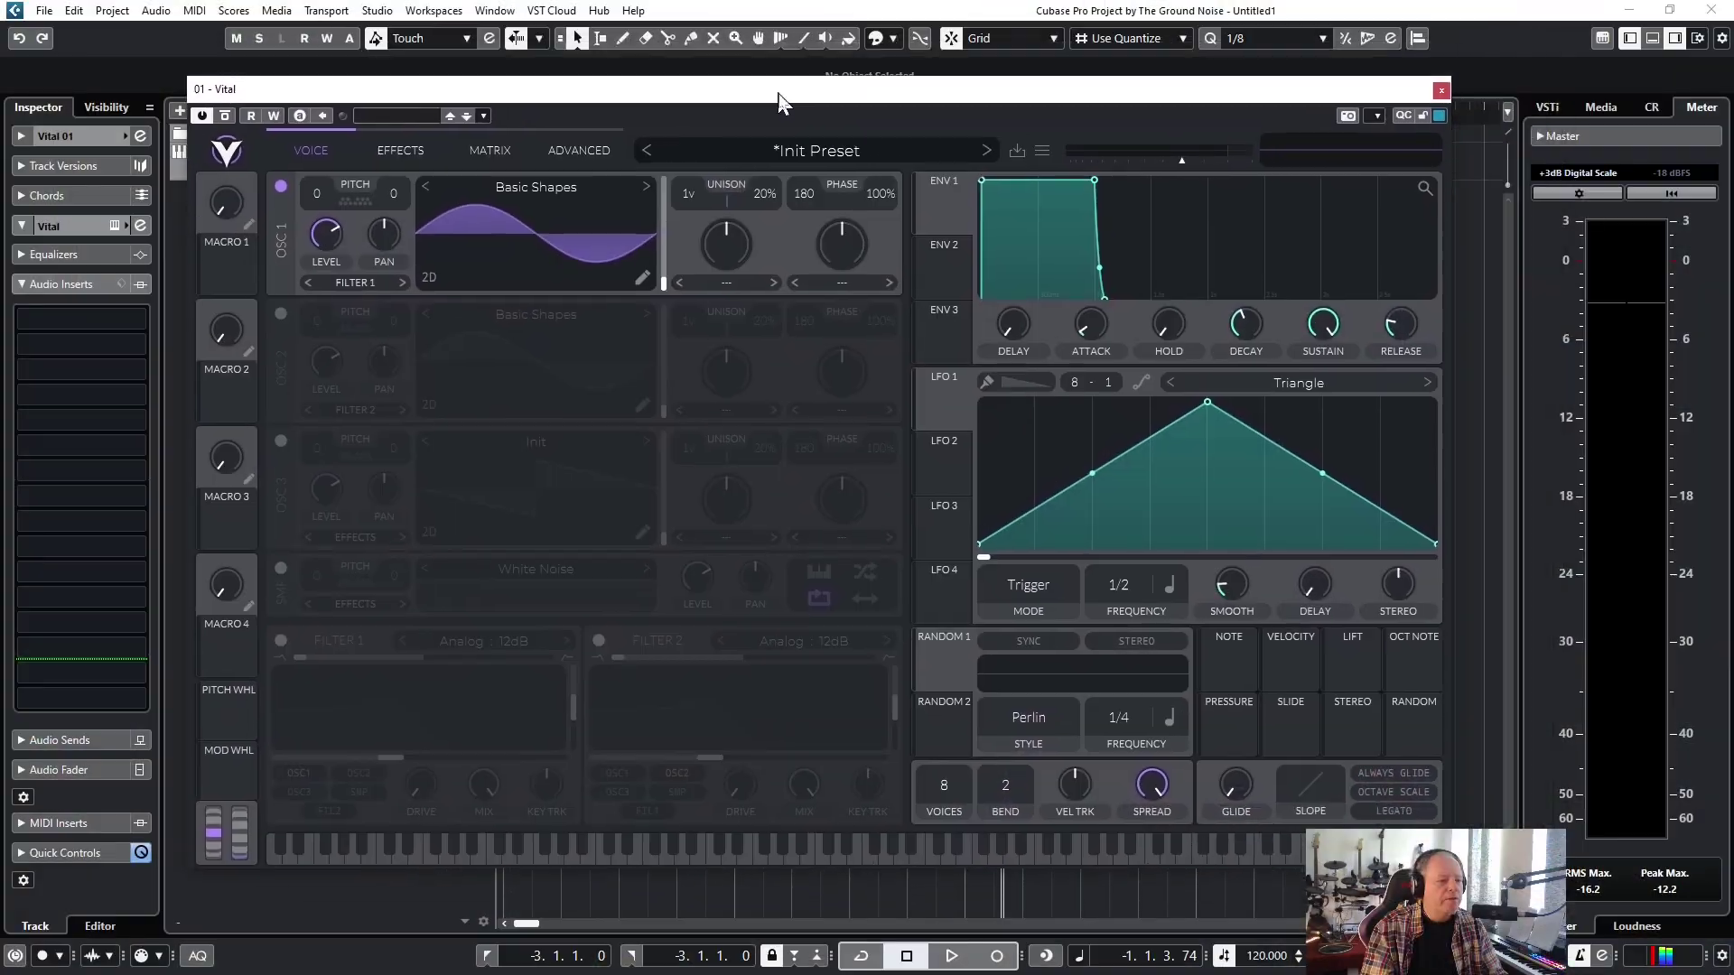
- Position the Vital window showing the Init Preset over the Cubase project window
{"action": "left_click_drag", "start_coordinate": [783, 93], "coordinate": [877, 46]}
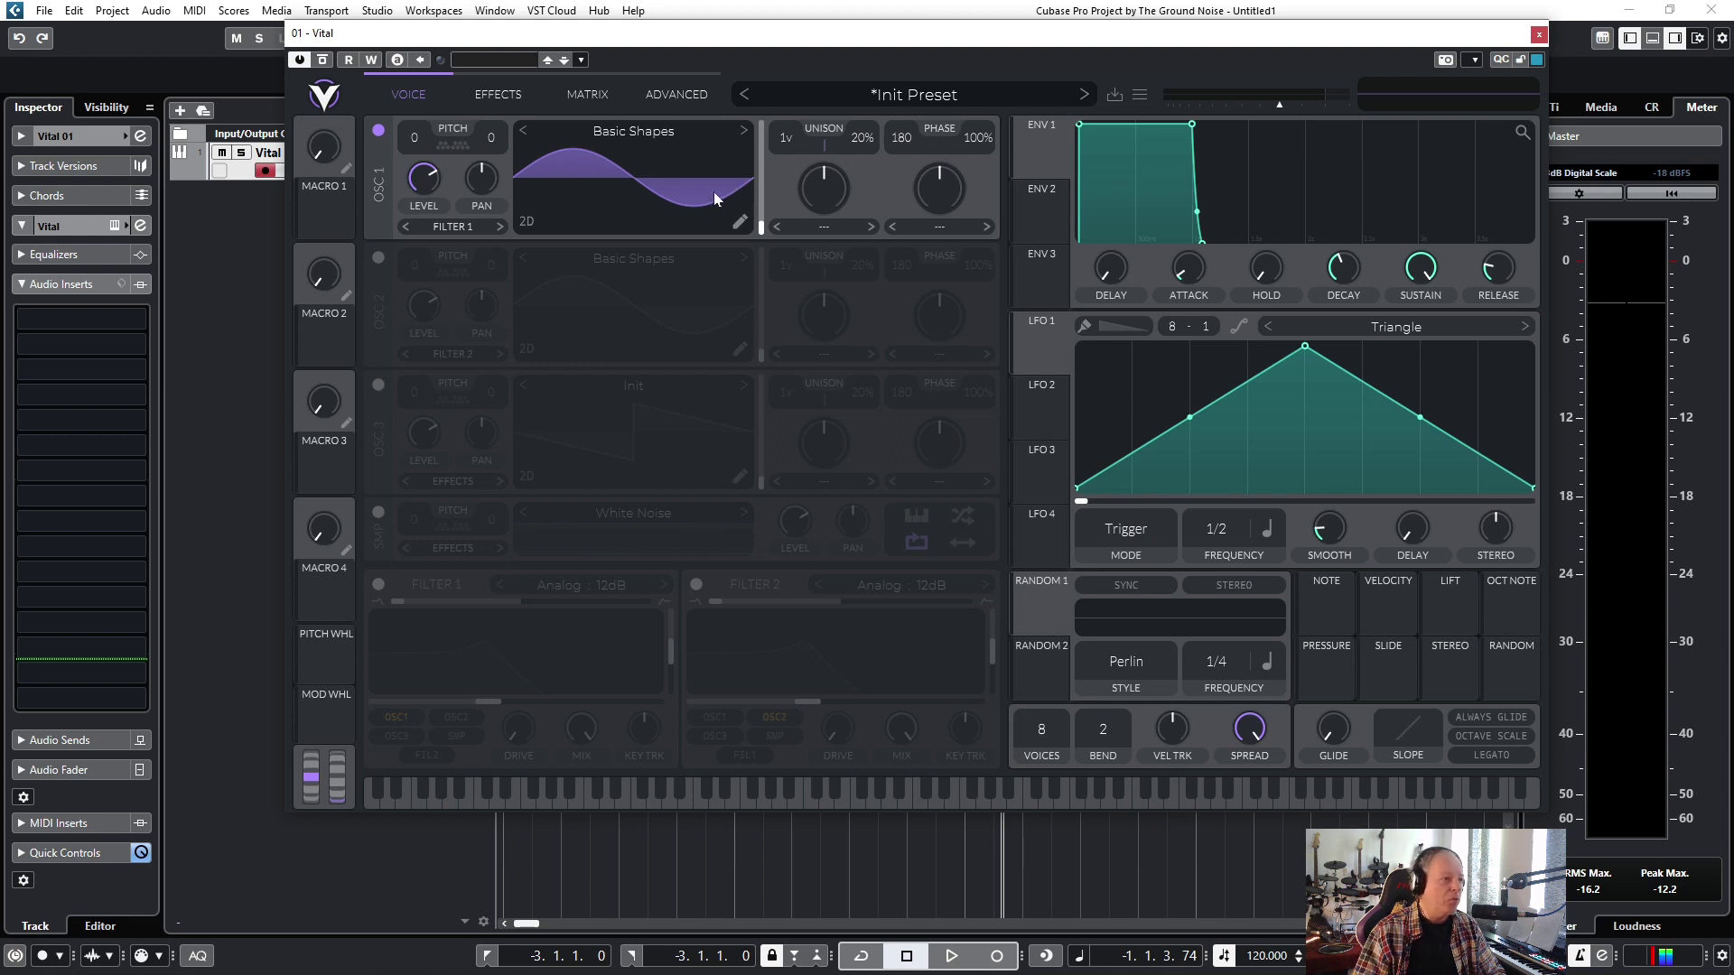
- Sweep oscillator 1's Basic Shapes wavetable frame from the sine until it reaches the sawtooth shape
{"action": "left_click_drag", "start_coordinate": [761, 227], "coordinate": [760, 201]}
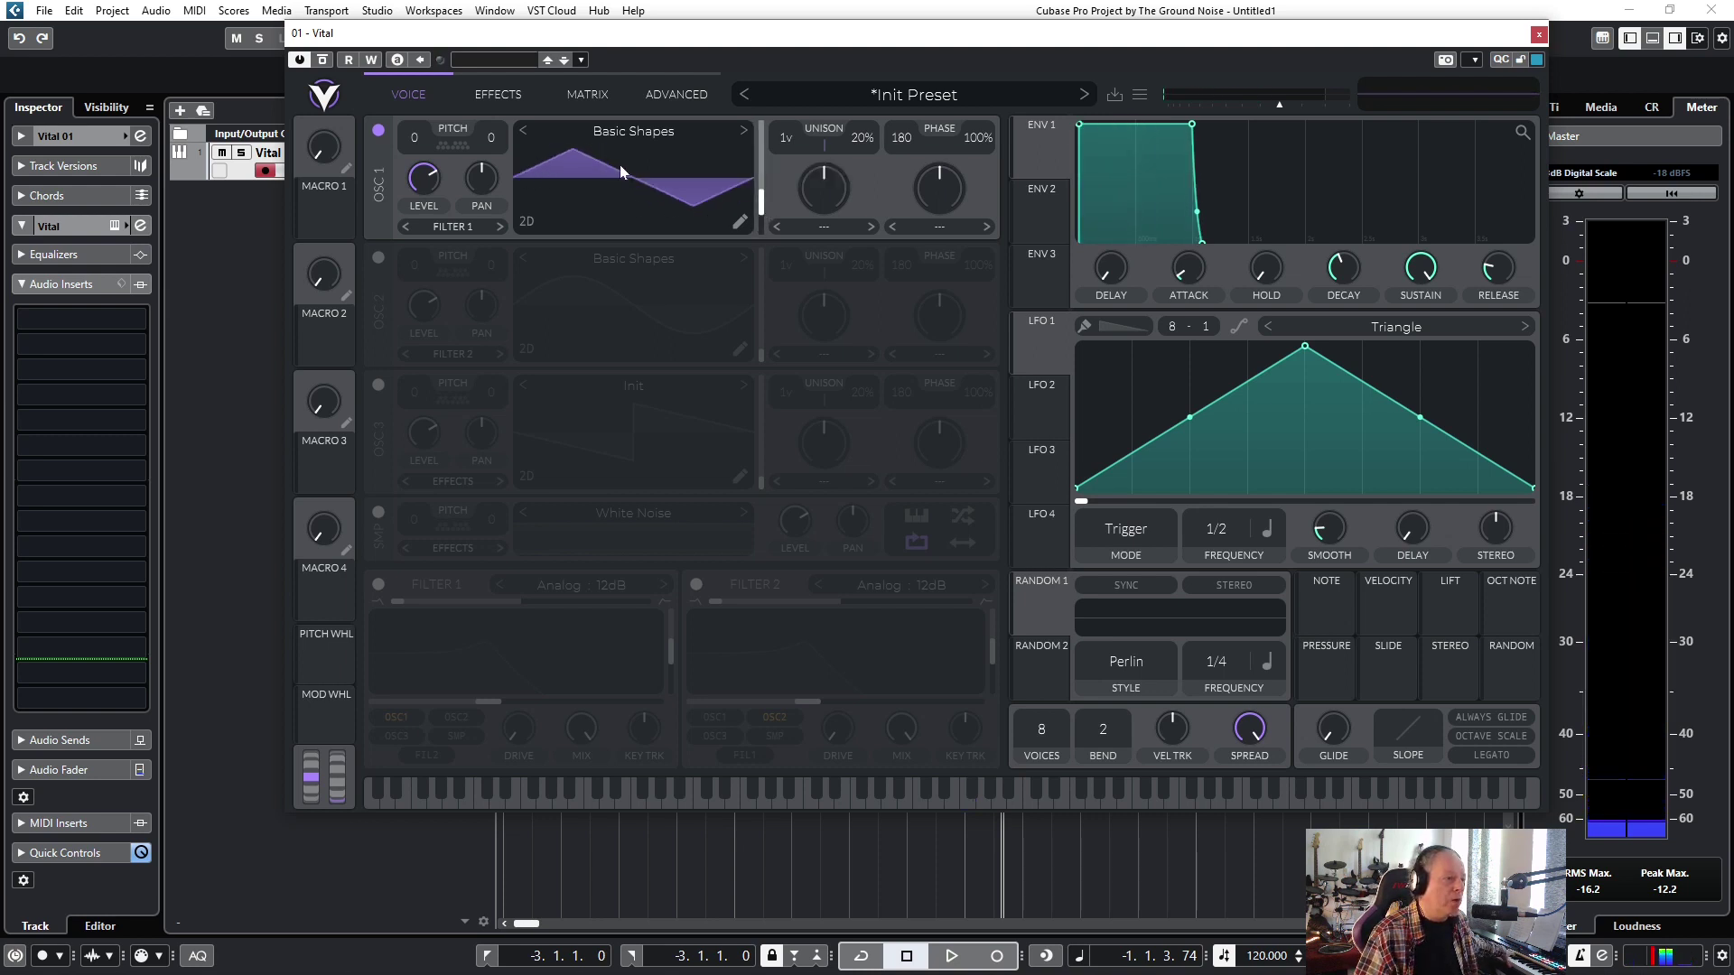
{"action": "left_click_drag", "start_coordinate": [761, 201], "coordinate": [761, 233]}
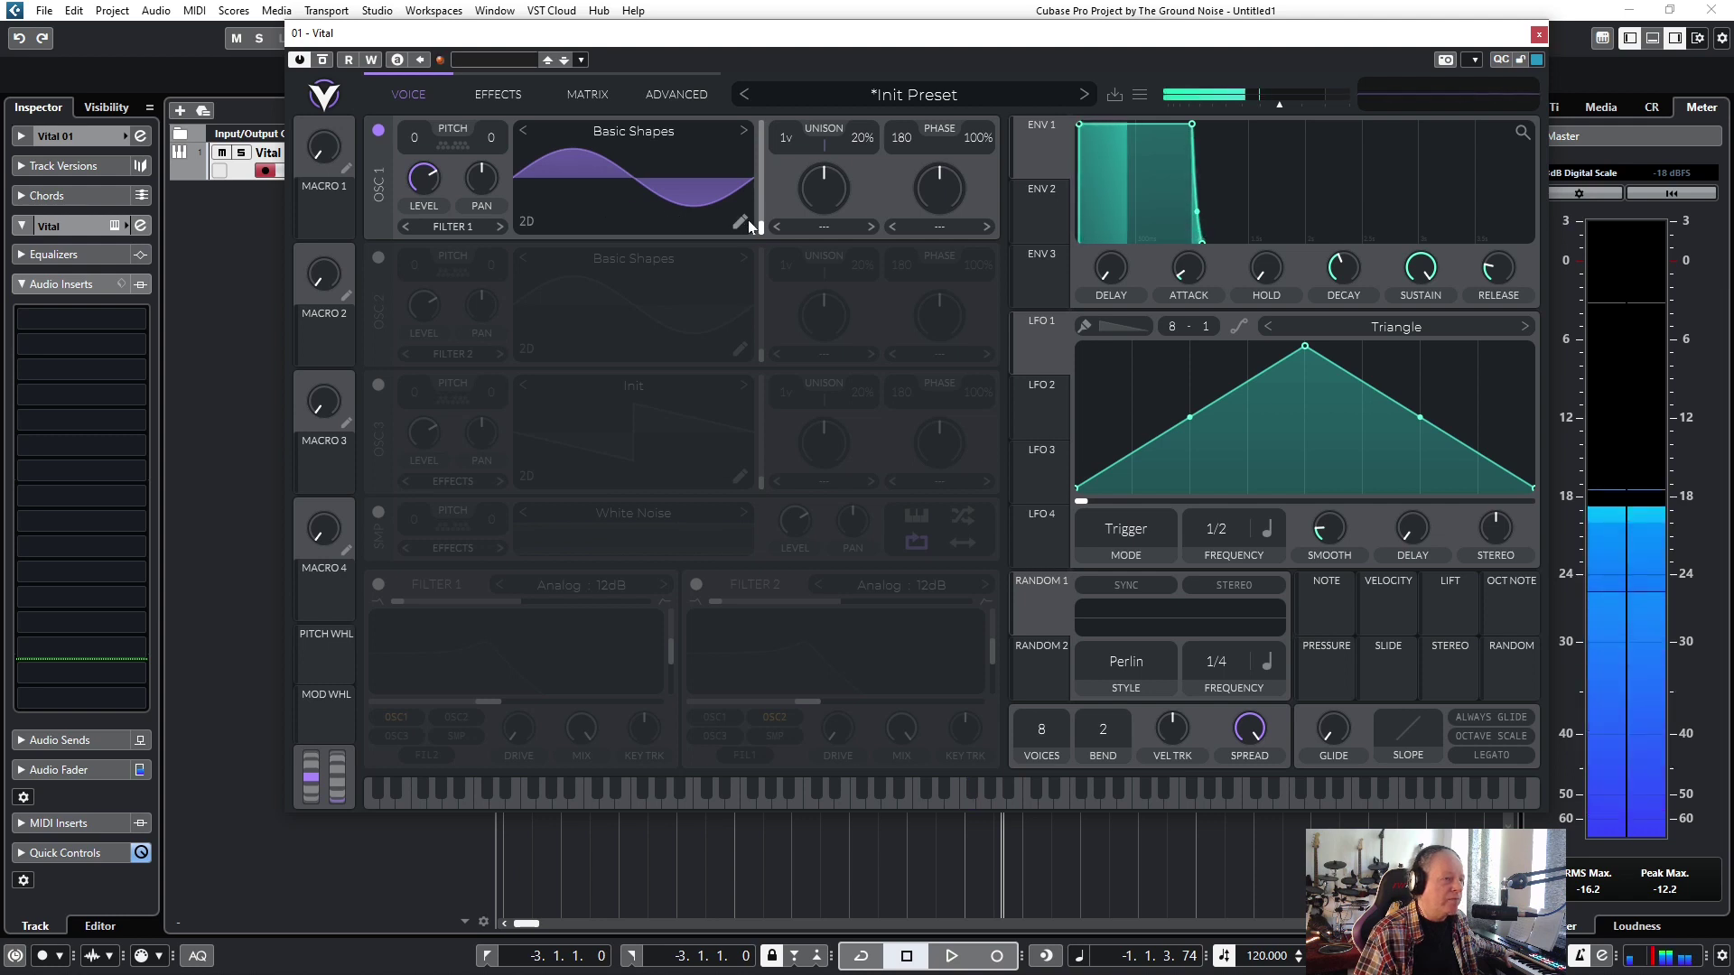
{"action": "left_click_drag", "start_coordinate": [761, 226], "coordinate": [767, 194]}
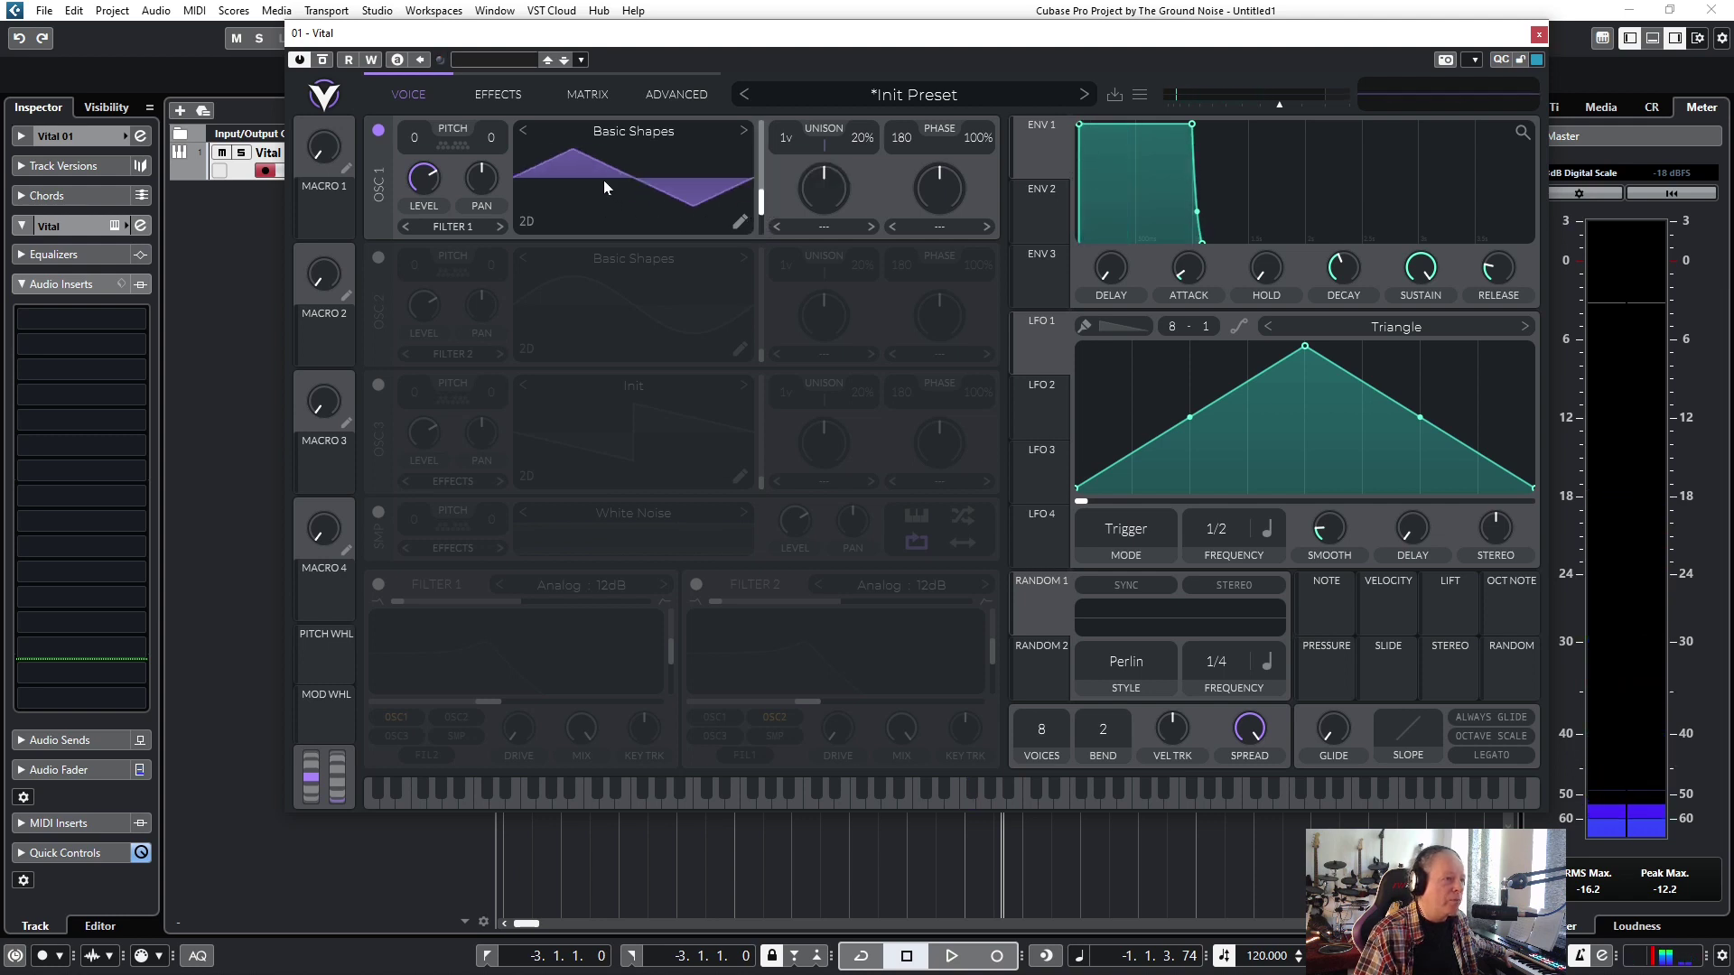
{"action": "scroll", "coordinate": [590, 193], "scroll_direction": "up", "scroll_amount": 2}
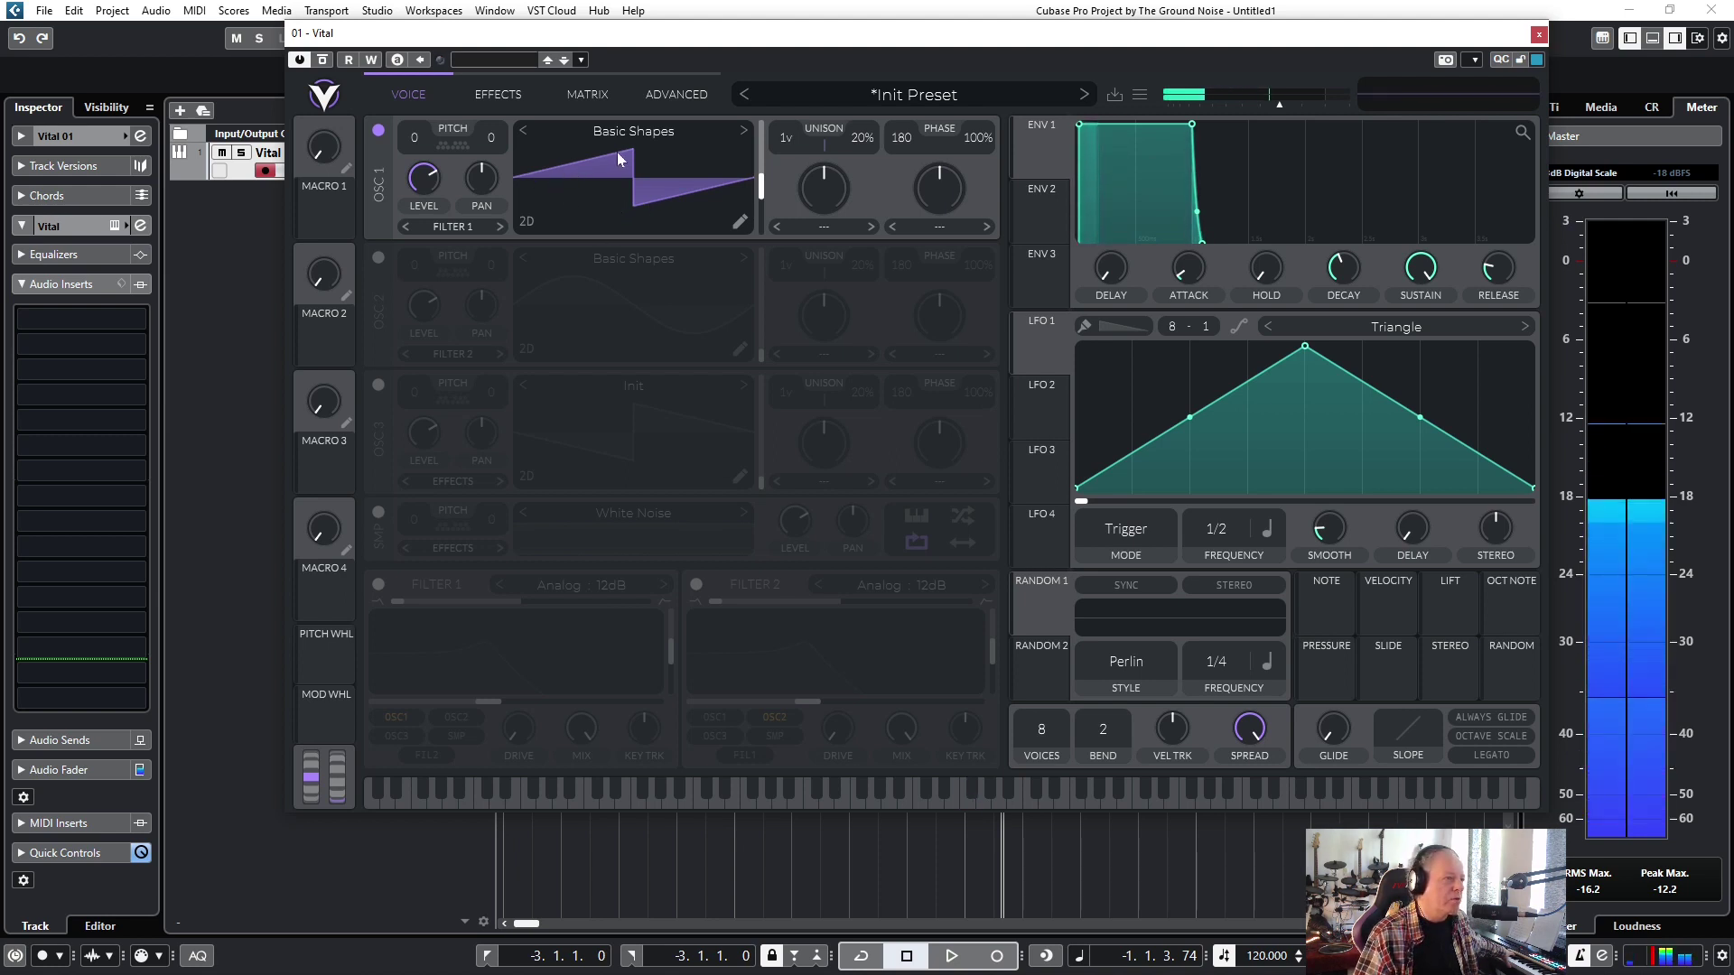
{"action": "scroll", "coordinate": [577, 171], "scroll_direction": "up", "scroll_amount": 2}
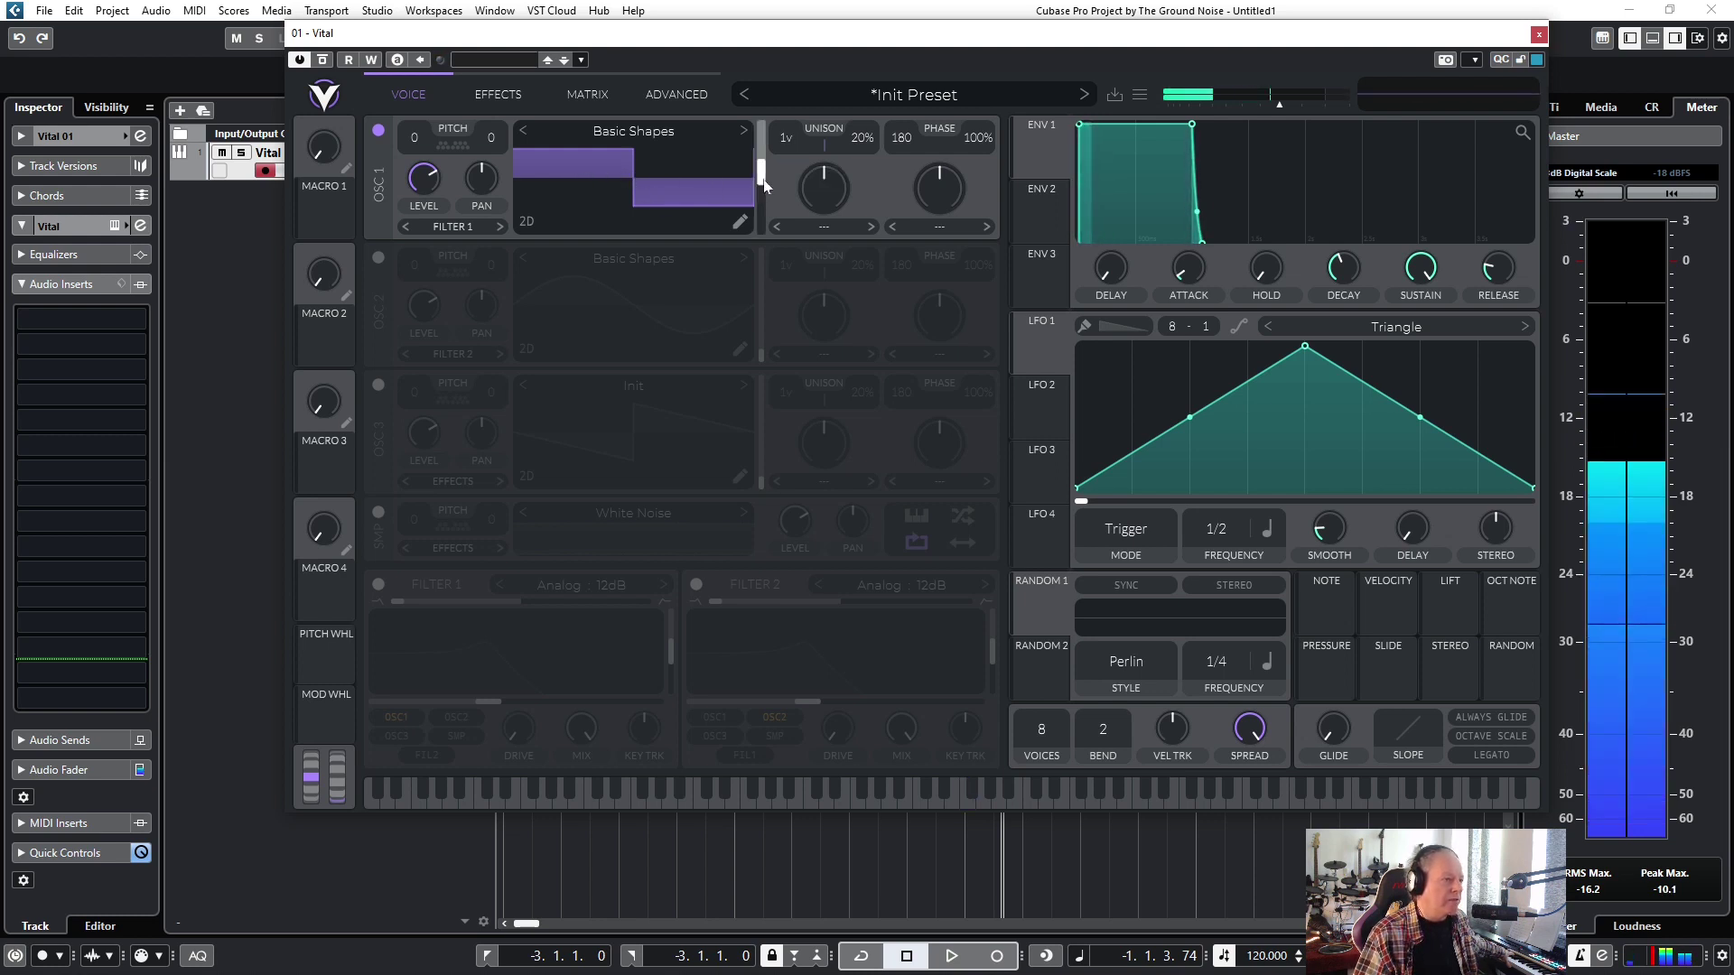
{"action": "scroll", "coordinate": [607, 193], "scroll_direction": "down", "scroll_amount": 1}
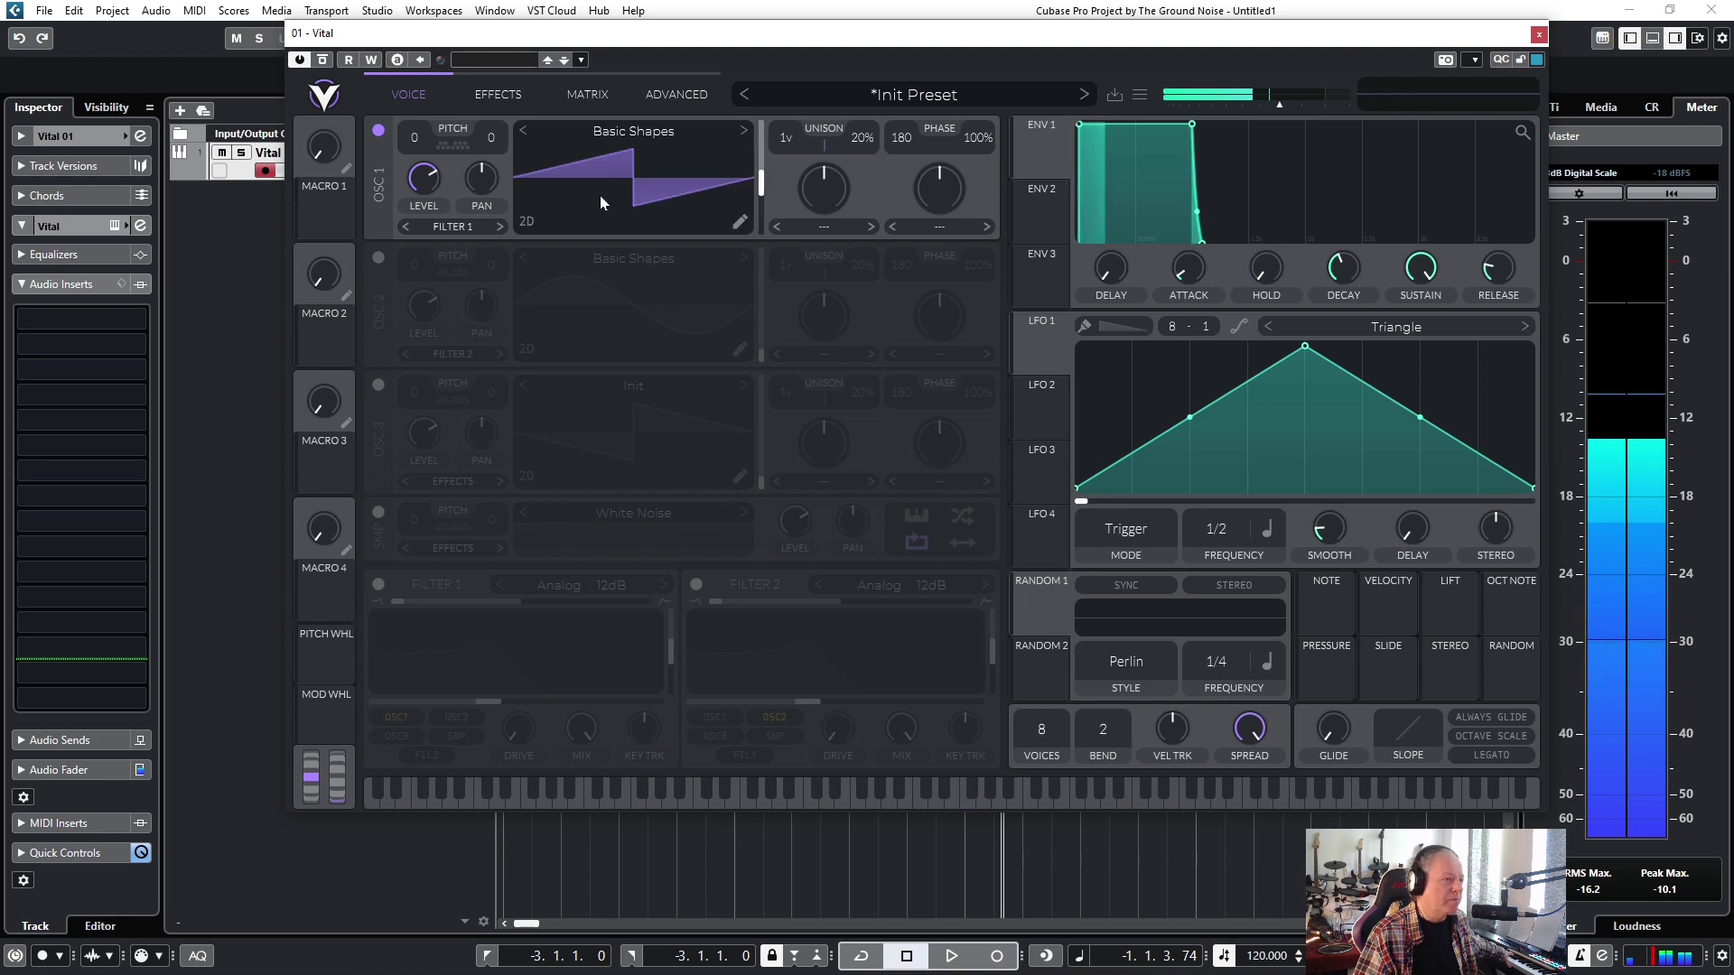
{"action": "scroll", "coordinate": [600, 195], "scroll_direction": "down", "scroll_amount": 1}
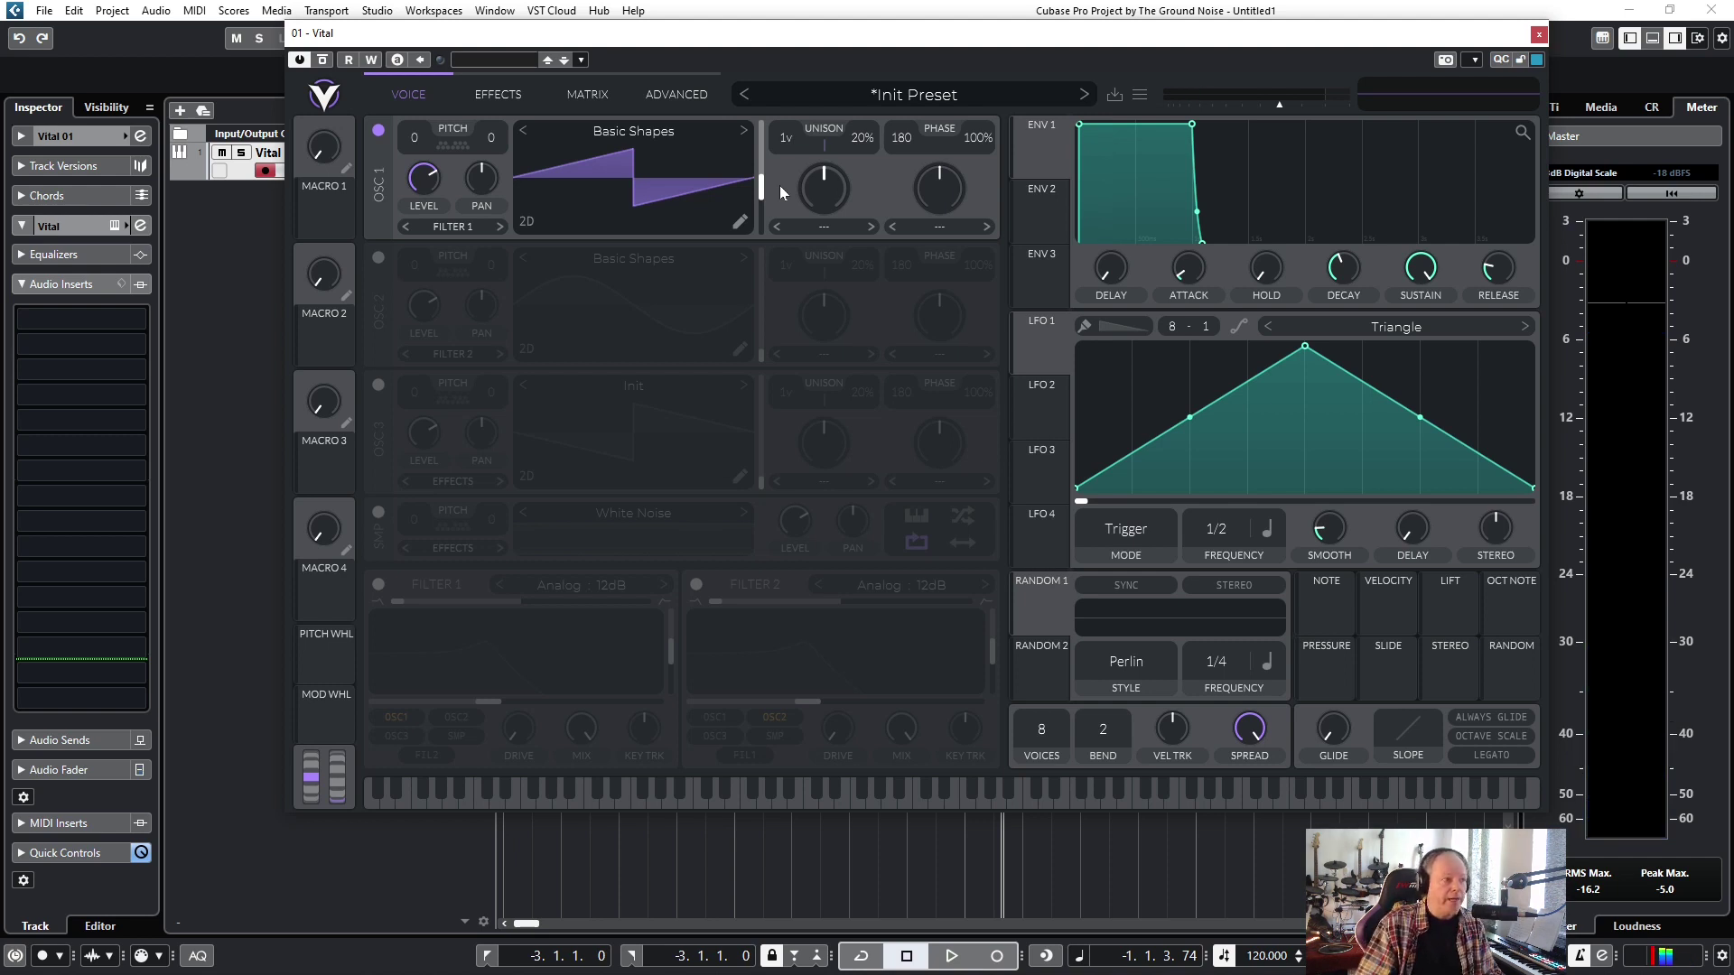
- Switch on oscillator 2 as a sine pitched down 12 semitones and set its level low
{"action": "left_click", "coordinate": [379, 257]}
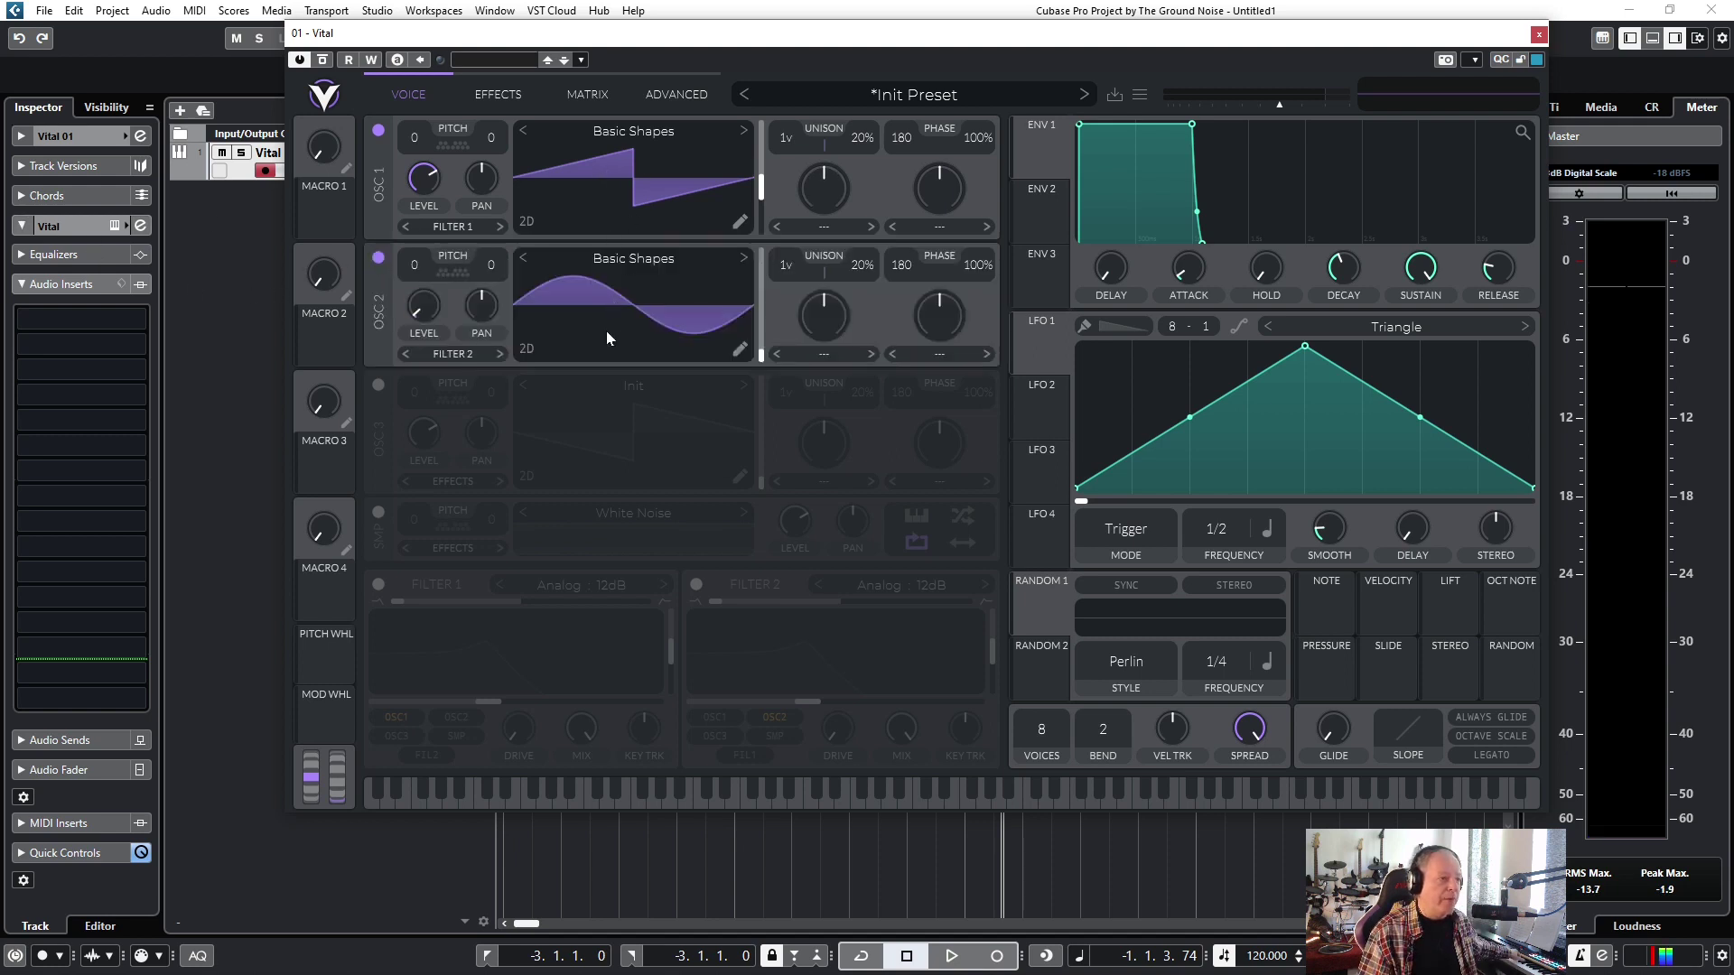
{"action": "left_click_drag", "start_coordinate": [426, 310], "coordinate": [446, 178]}
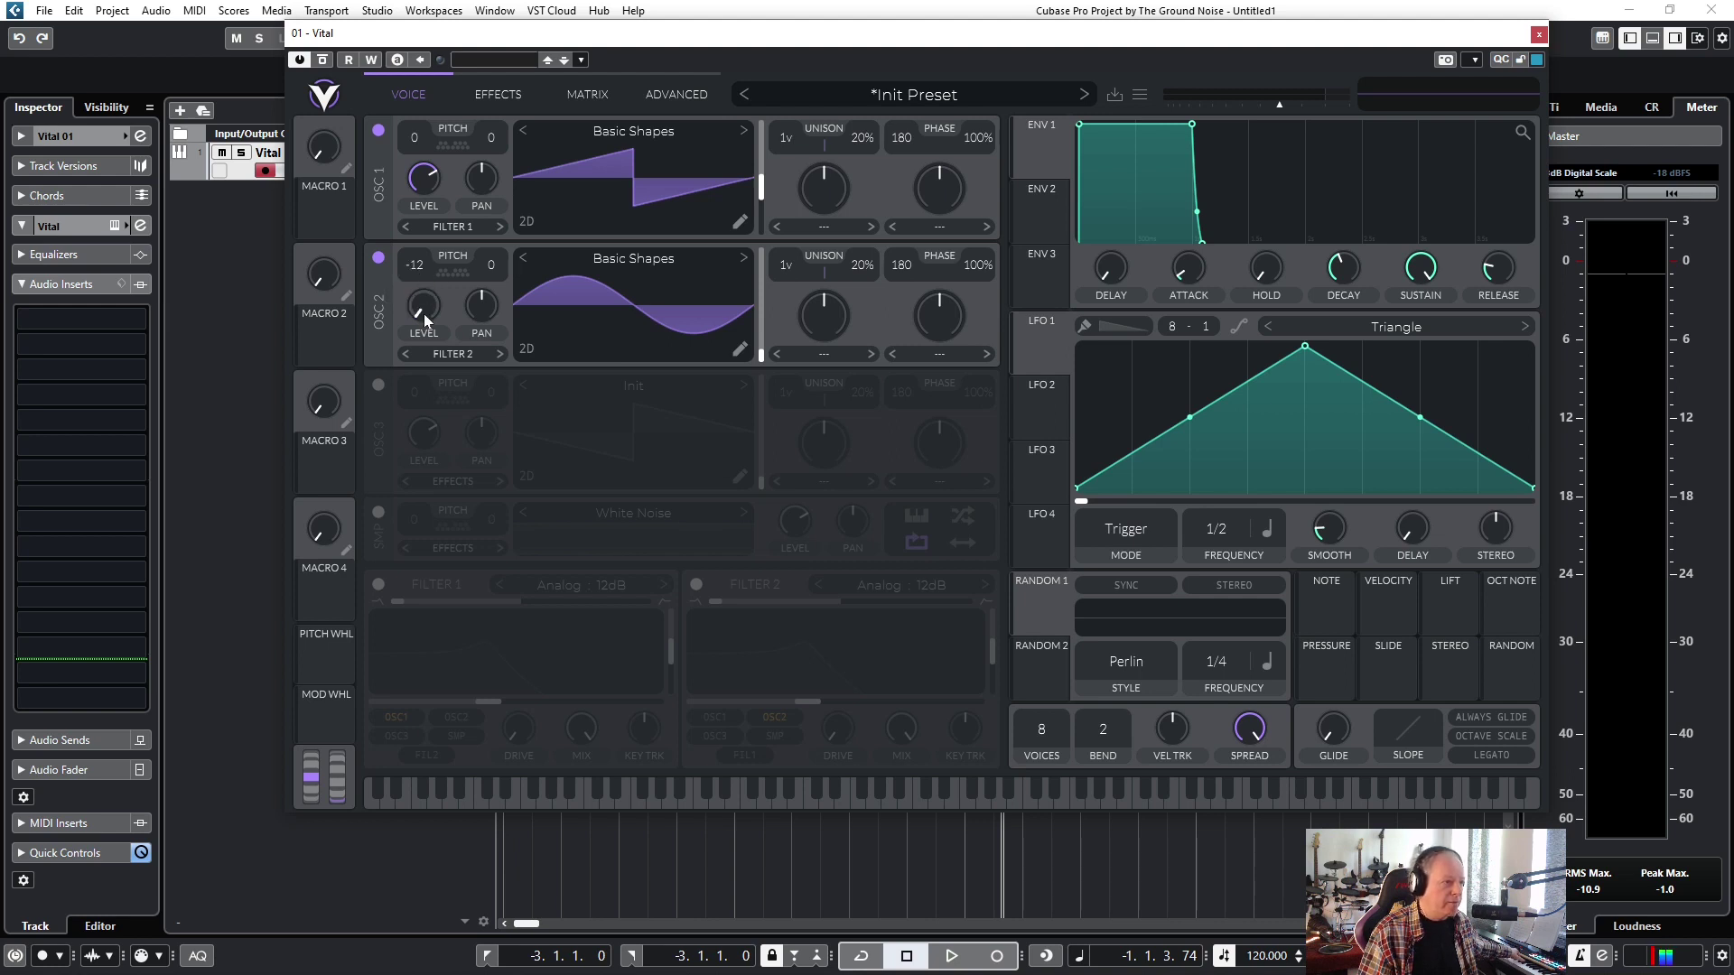
{"action": "left_click_drag", "start_coordinate": [425, 312], "coordinate": [432, 253]}
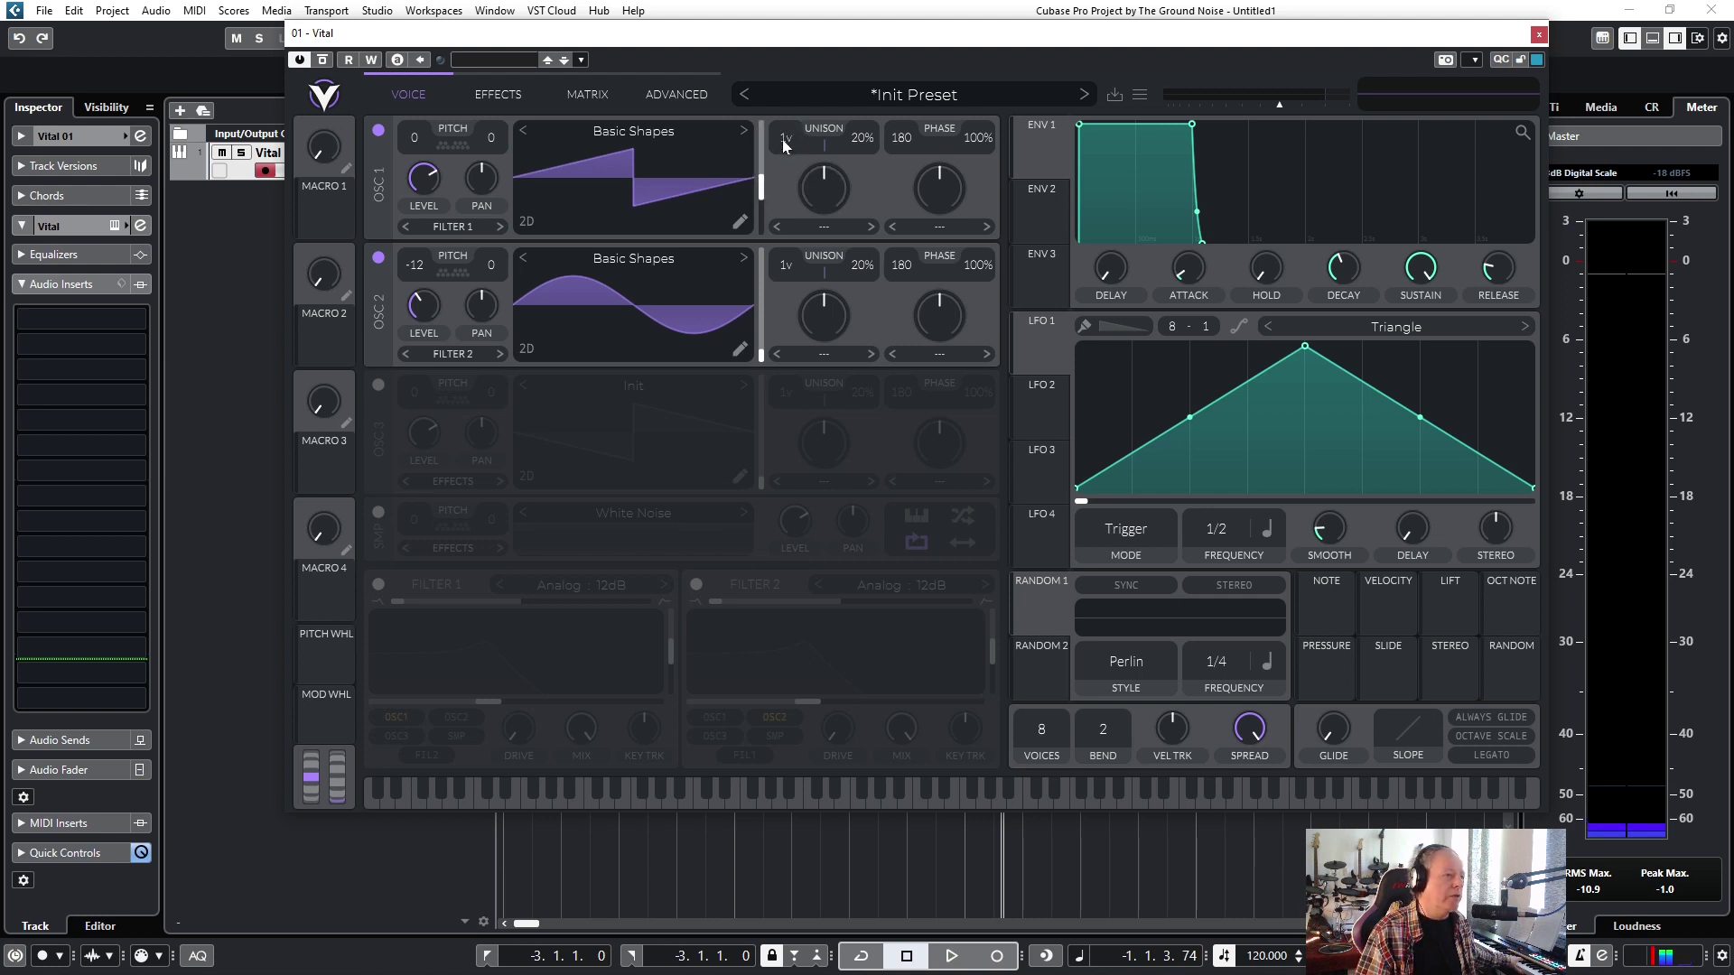
- Mute oscillator 2 and give oscillator 1 3 unison voices with 8% detune
{"action": "left_click", "coordinate": [378, 257]}
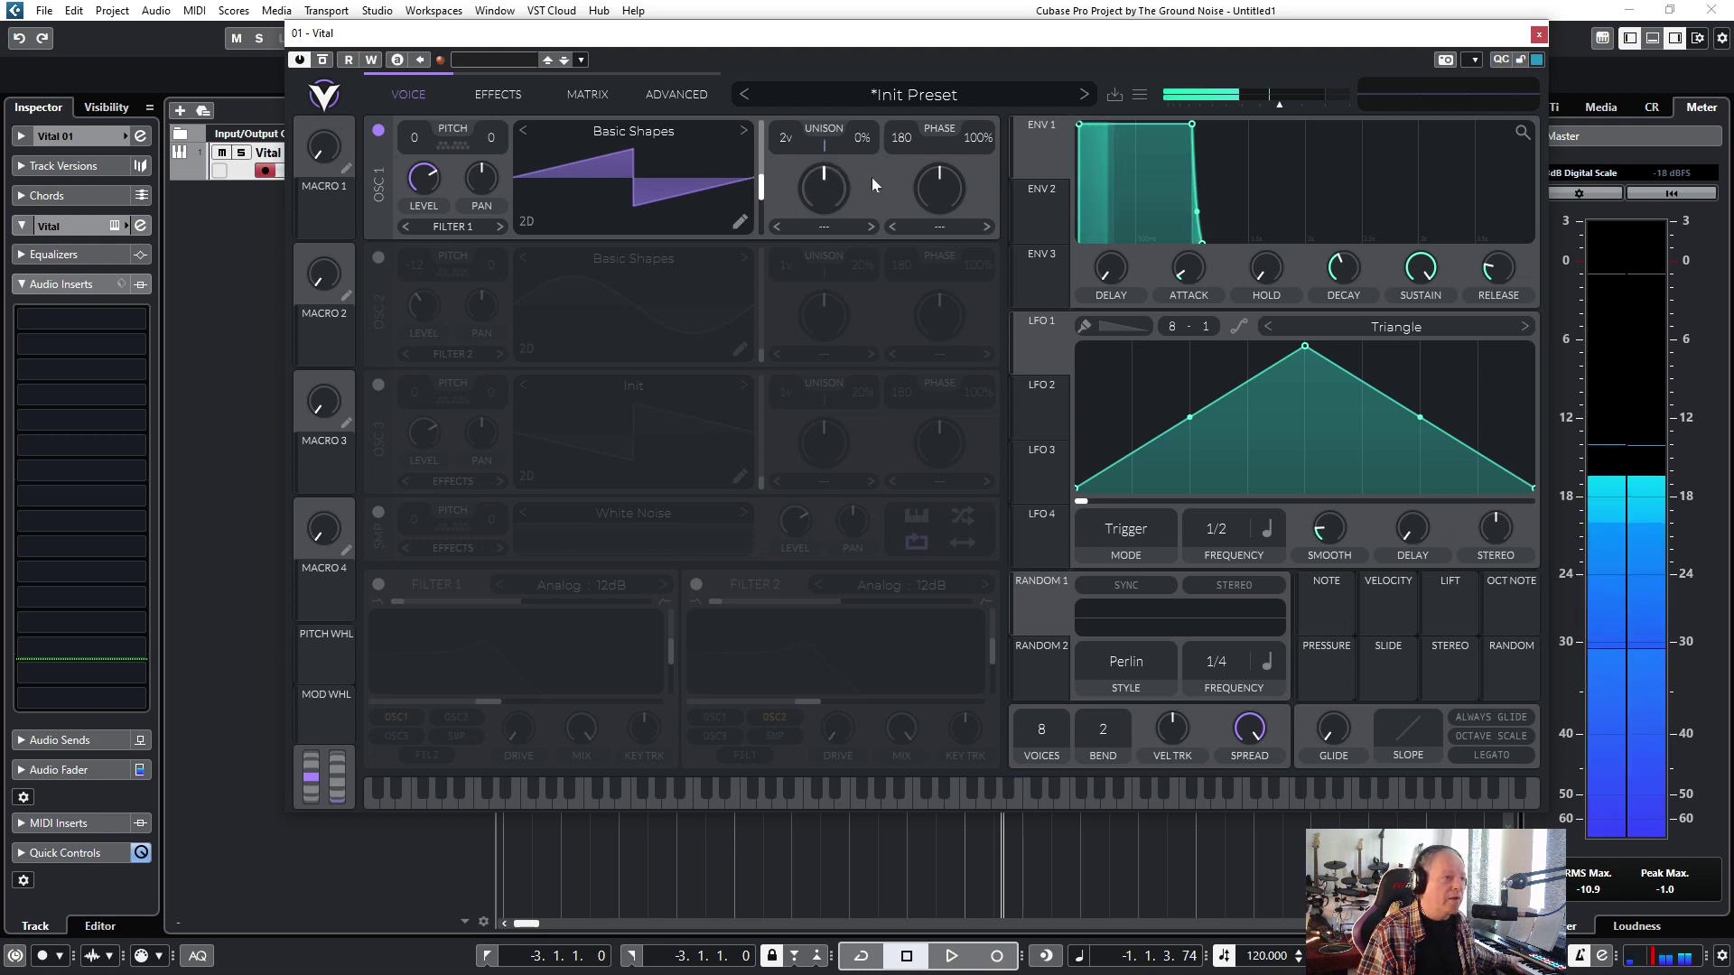
{"action": "left_click_drag", "start_coordinate": [795, 143], "coordinate": [780, 141]}
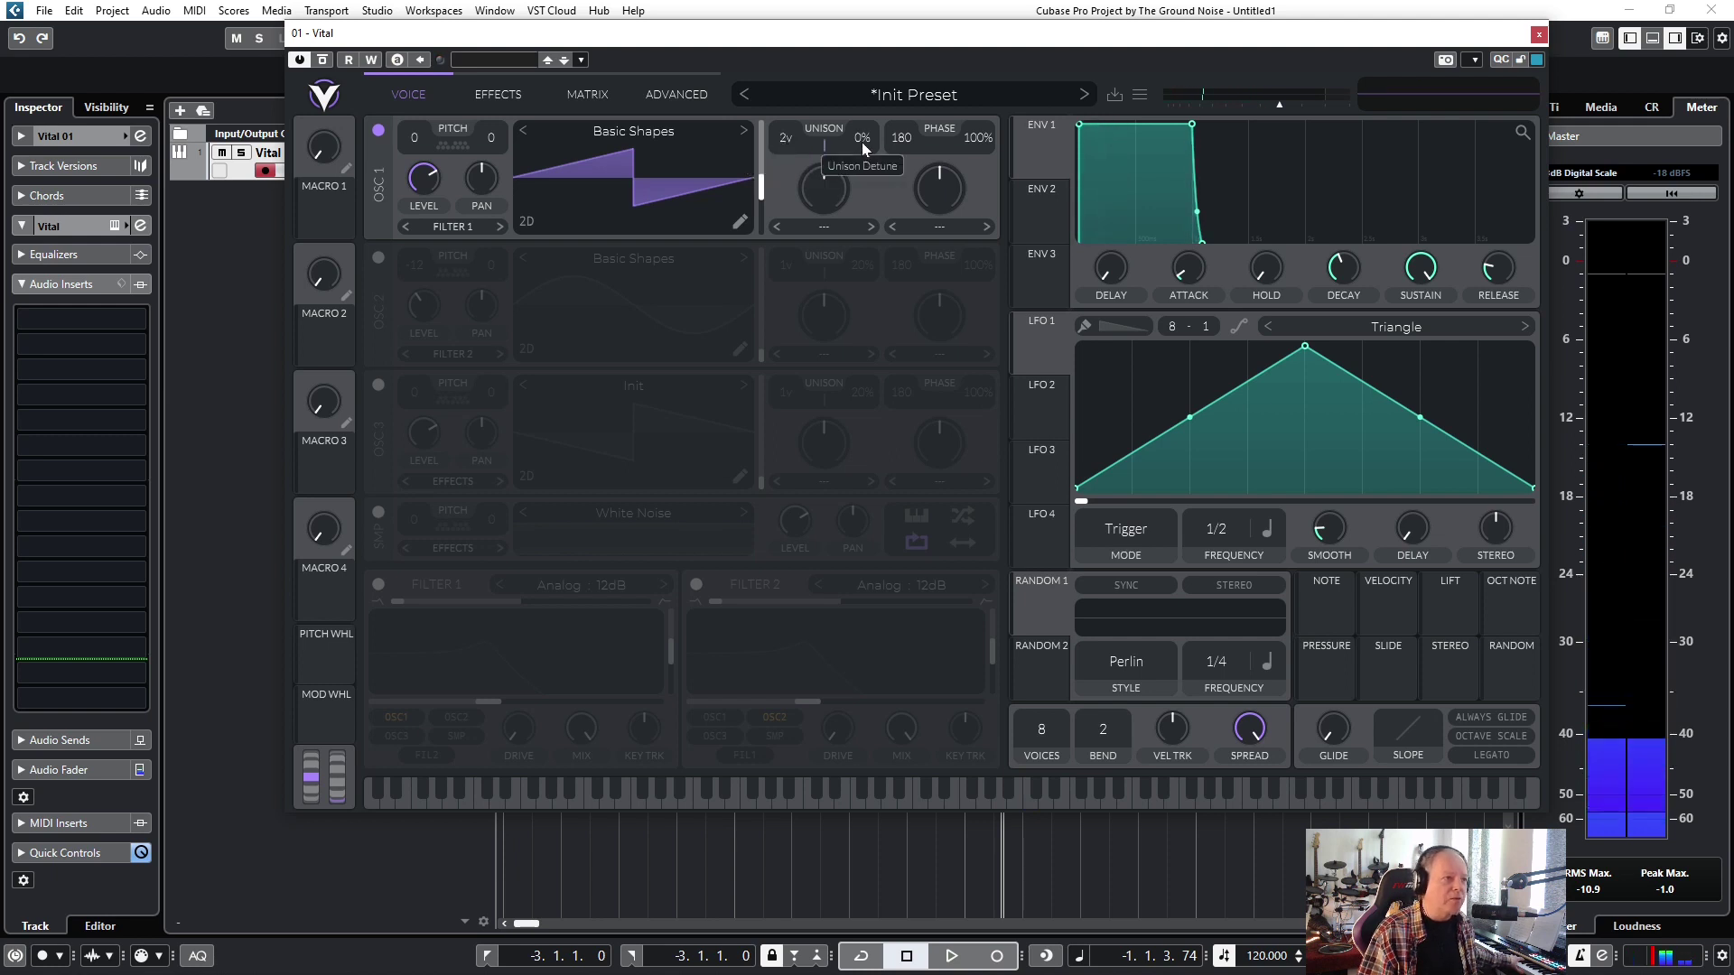
{"action": "left_click_drag", "start_coordinate": [863, 138], "coordinate": [869, 125]}
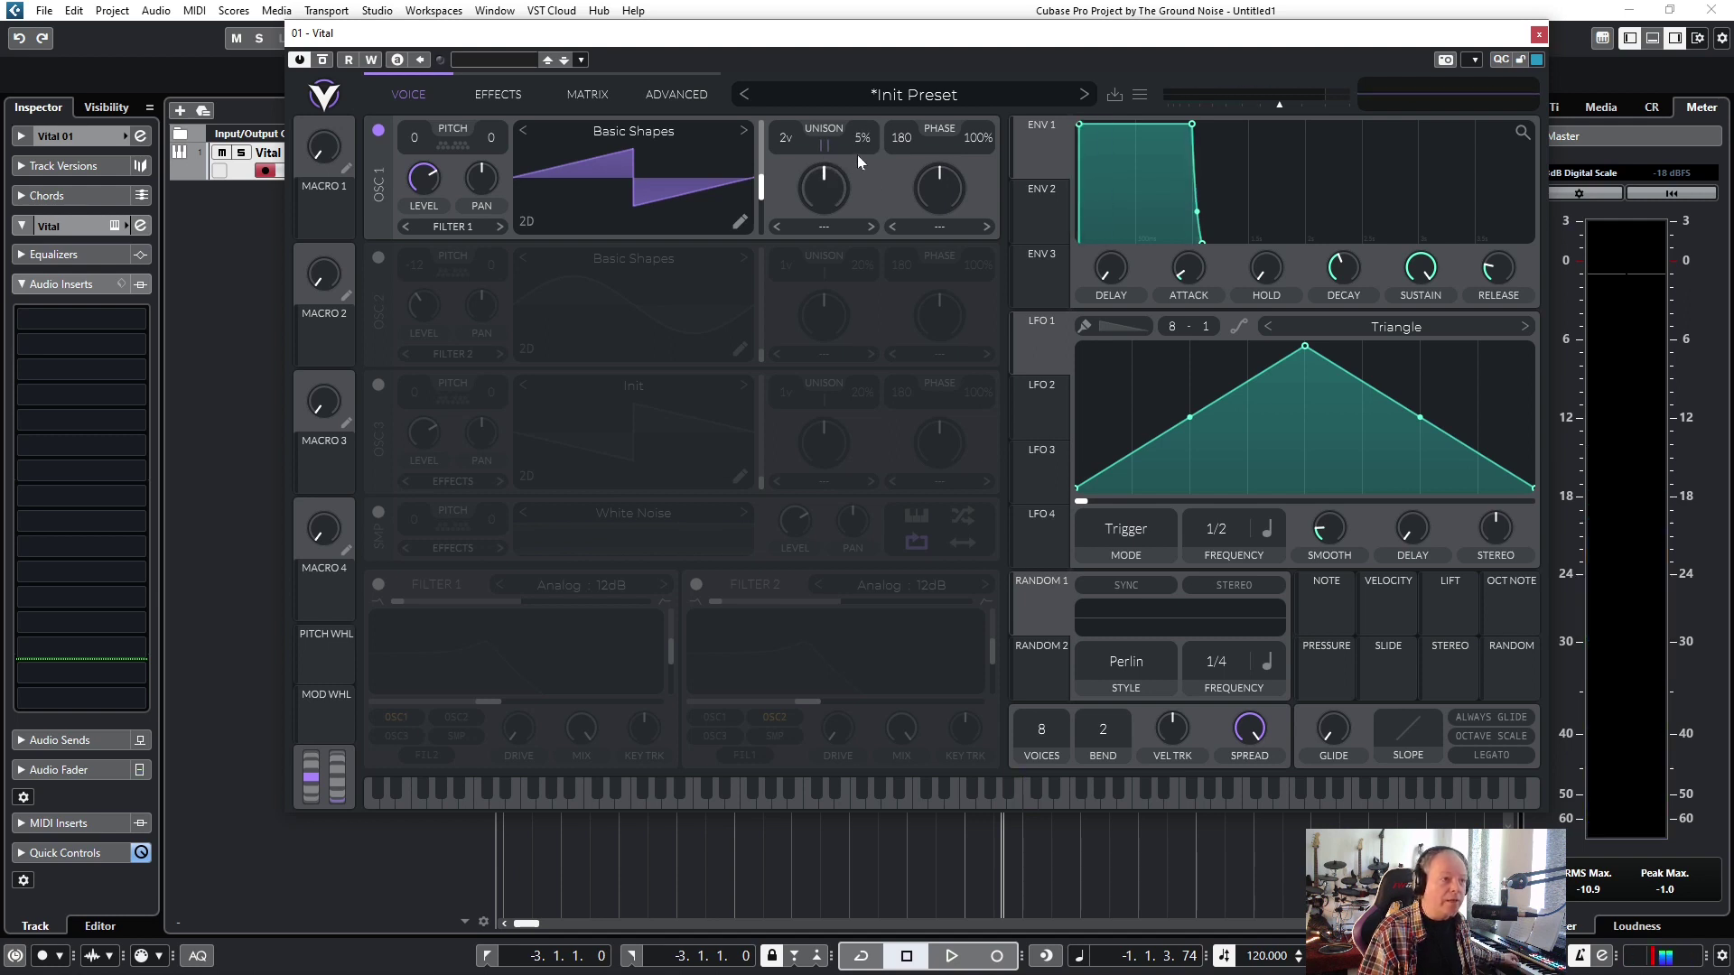
{"action": "scroll", "coordinate": [858, 163], "scroll_direction": "up", "scroll_amount": 3}
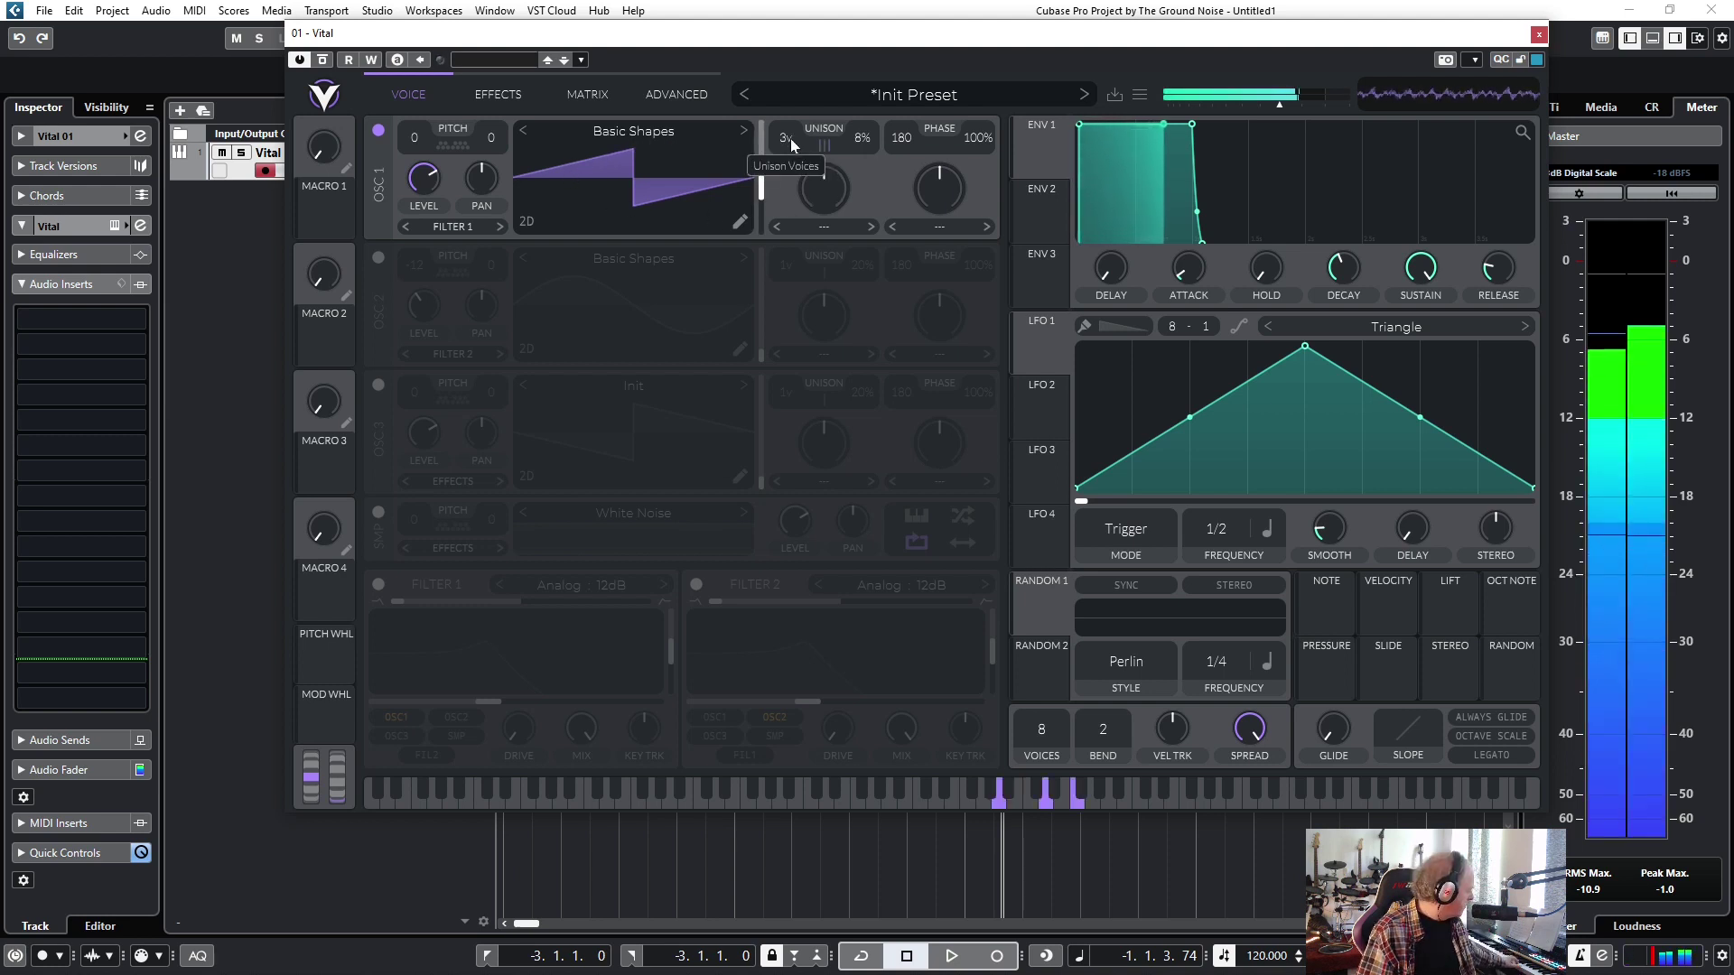
- Re-enable oscillator 2, turn on Analog 24dB Filter 1 fed by both oscillators, and adjust cutoff
{"action": "left_click", "coordinate": [378, 258]}
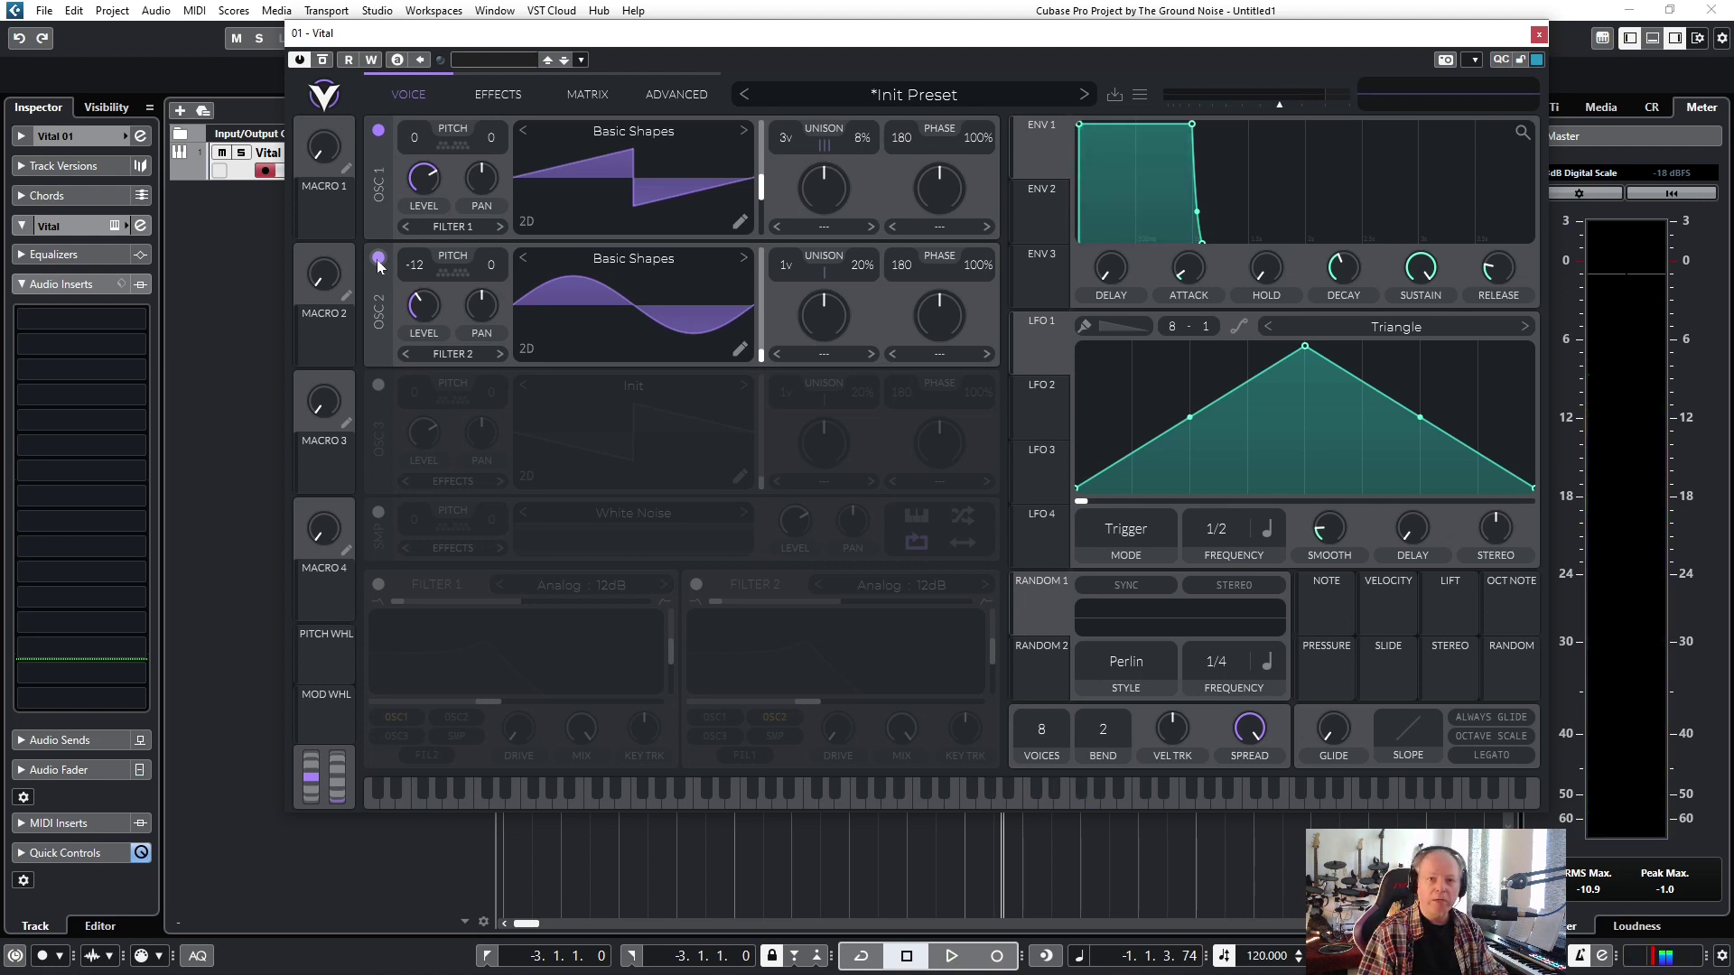
{"action": "left_click", "coordinate": [377, 585]}
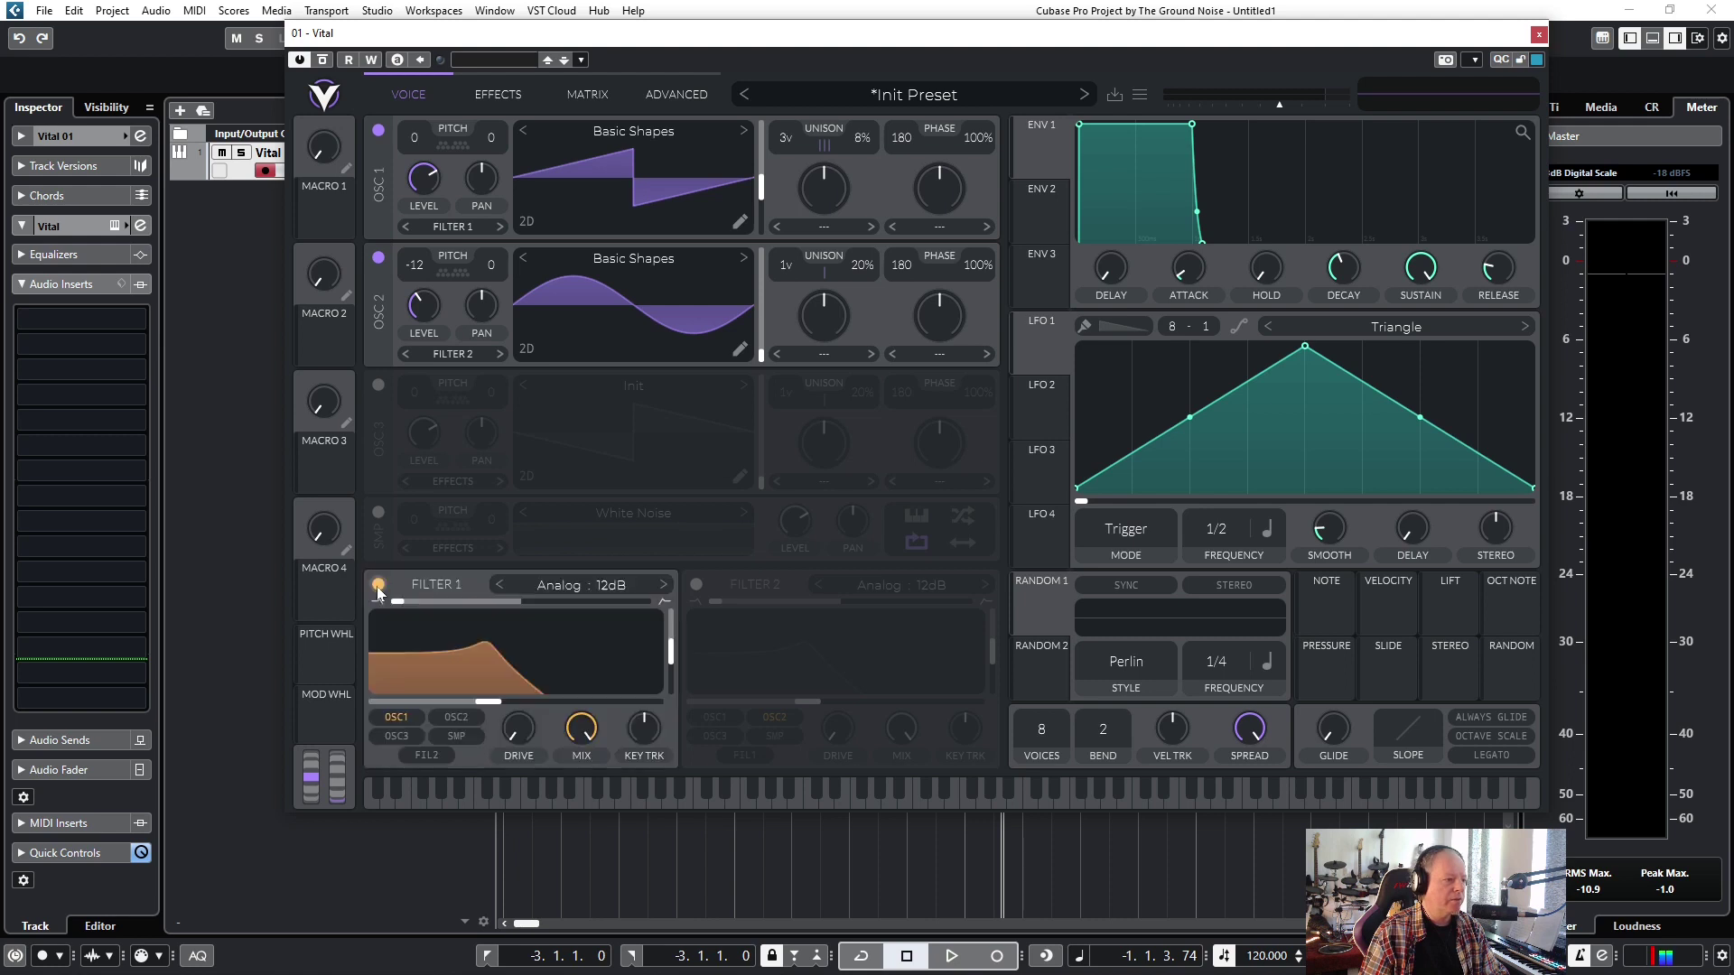
{"action": "left_click", "coordinate": [456, 716]}
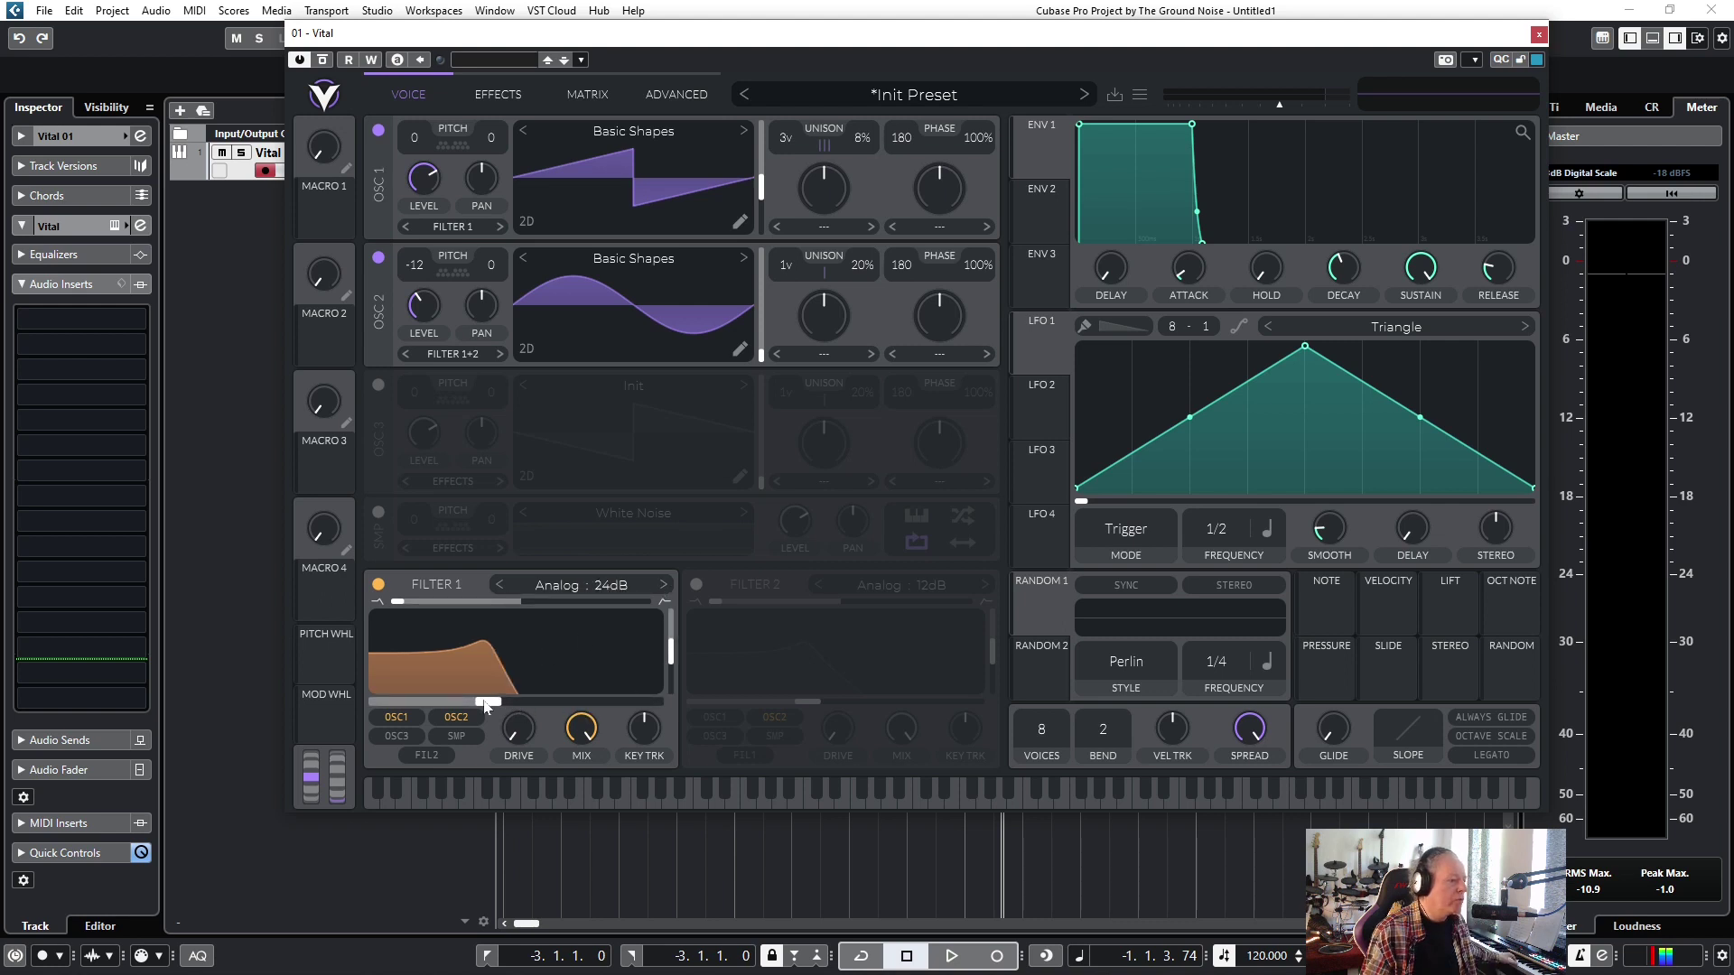
{"action": "left_click_drag", "start_coordinate": [486, 706], "coordinate": [548, 713]}
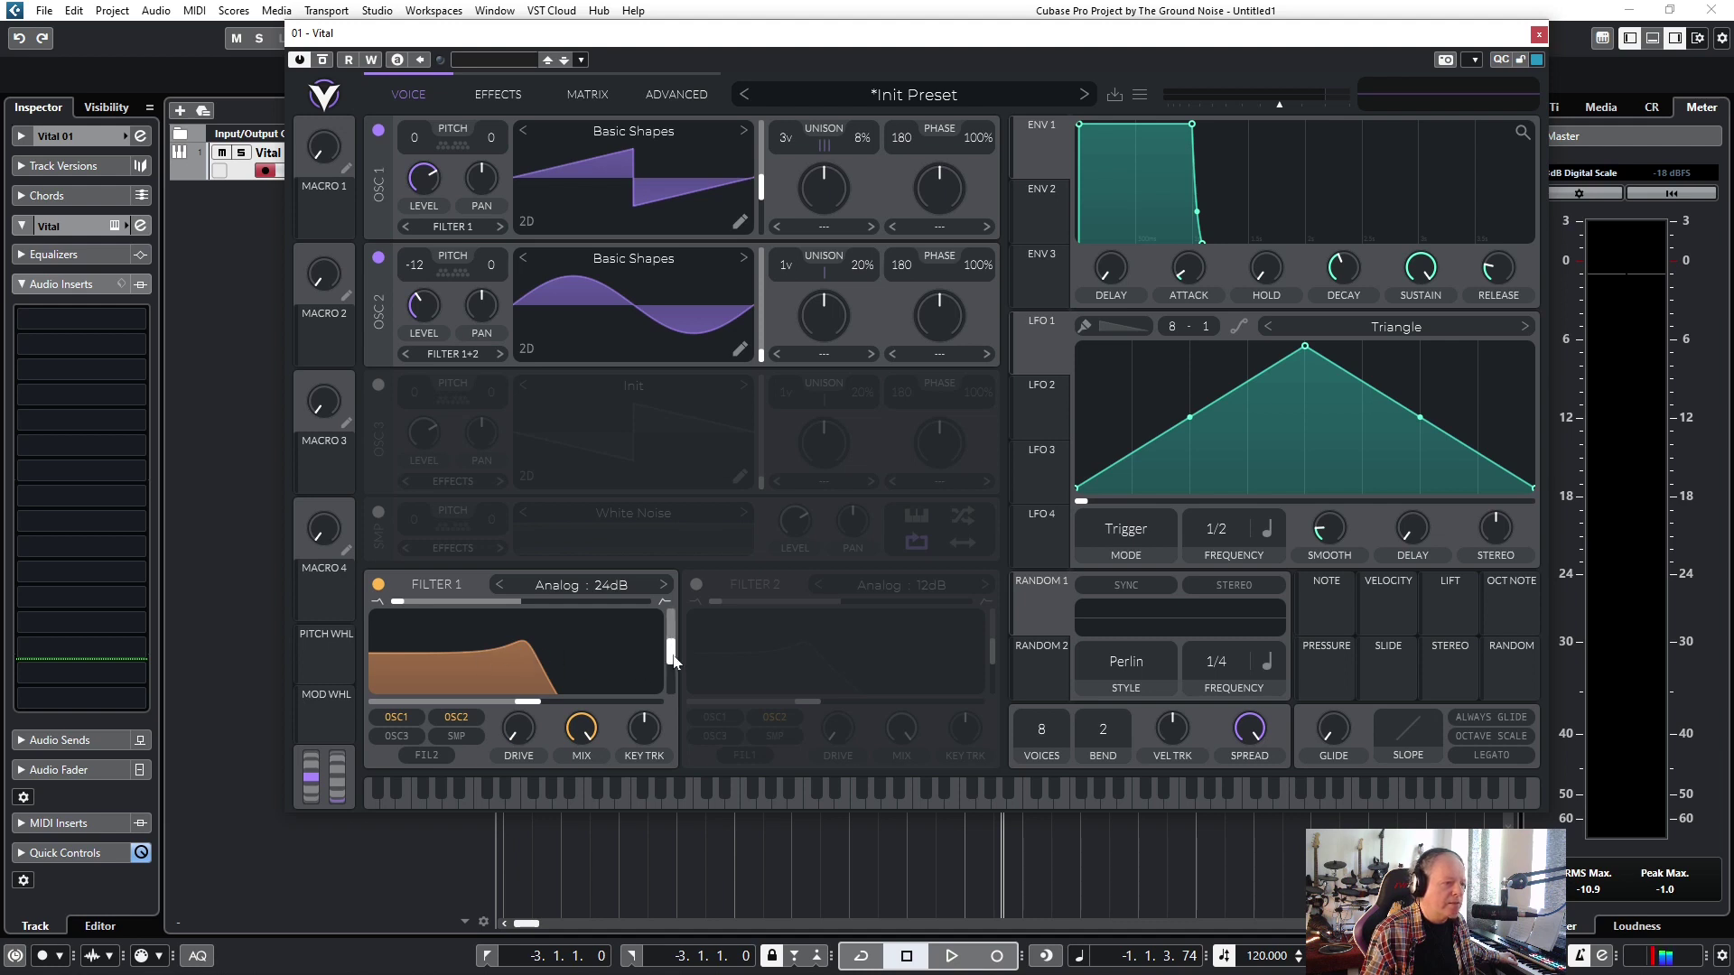
{"action": "left_click_drag", "start_coordinate": [556, 702], "coordinate": [578, 702]}
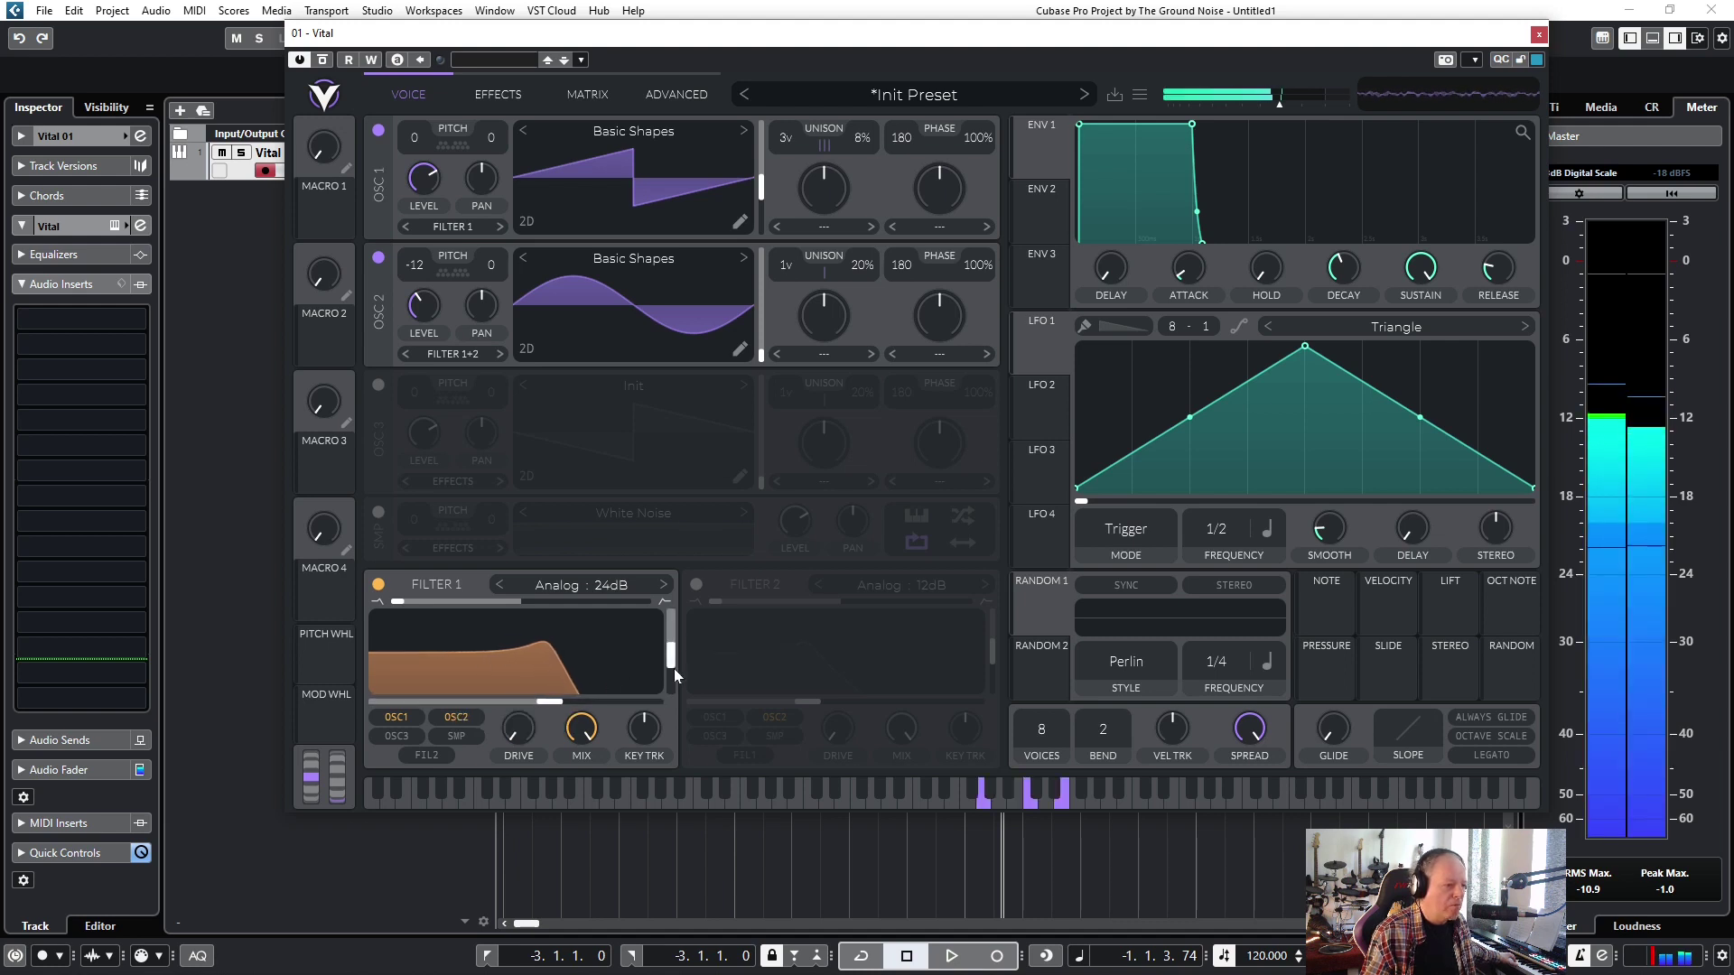
- Set Filter 1 resonance to about 23%, pull cutoff down, and add moderate keyboard tracking
{"action": "mouse_move", "coordinate": [673, 662]}
{"action": "left_mouse_down"}
{"action": "mouse_move", "coordinate": [672, 629]}
{"action": "mouse_move", "coordinate": [672, 684]}
{"action": "mouse_move", "coordinate": [672, 655]}
{"action": "mouse_move", "coordinate": [667, 668]}
{"action": "left_mouse_up"}
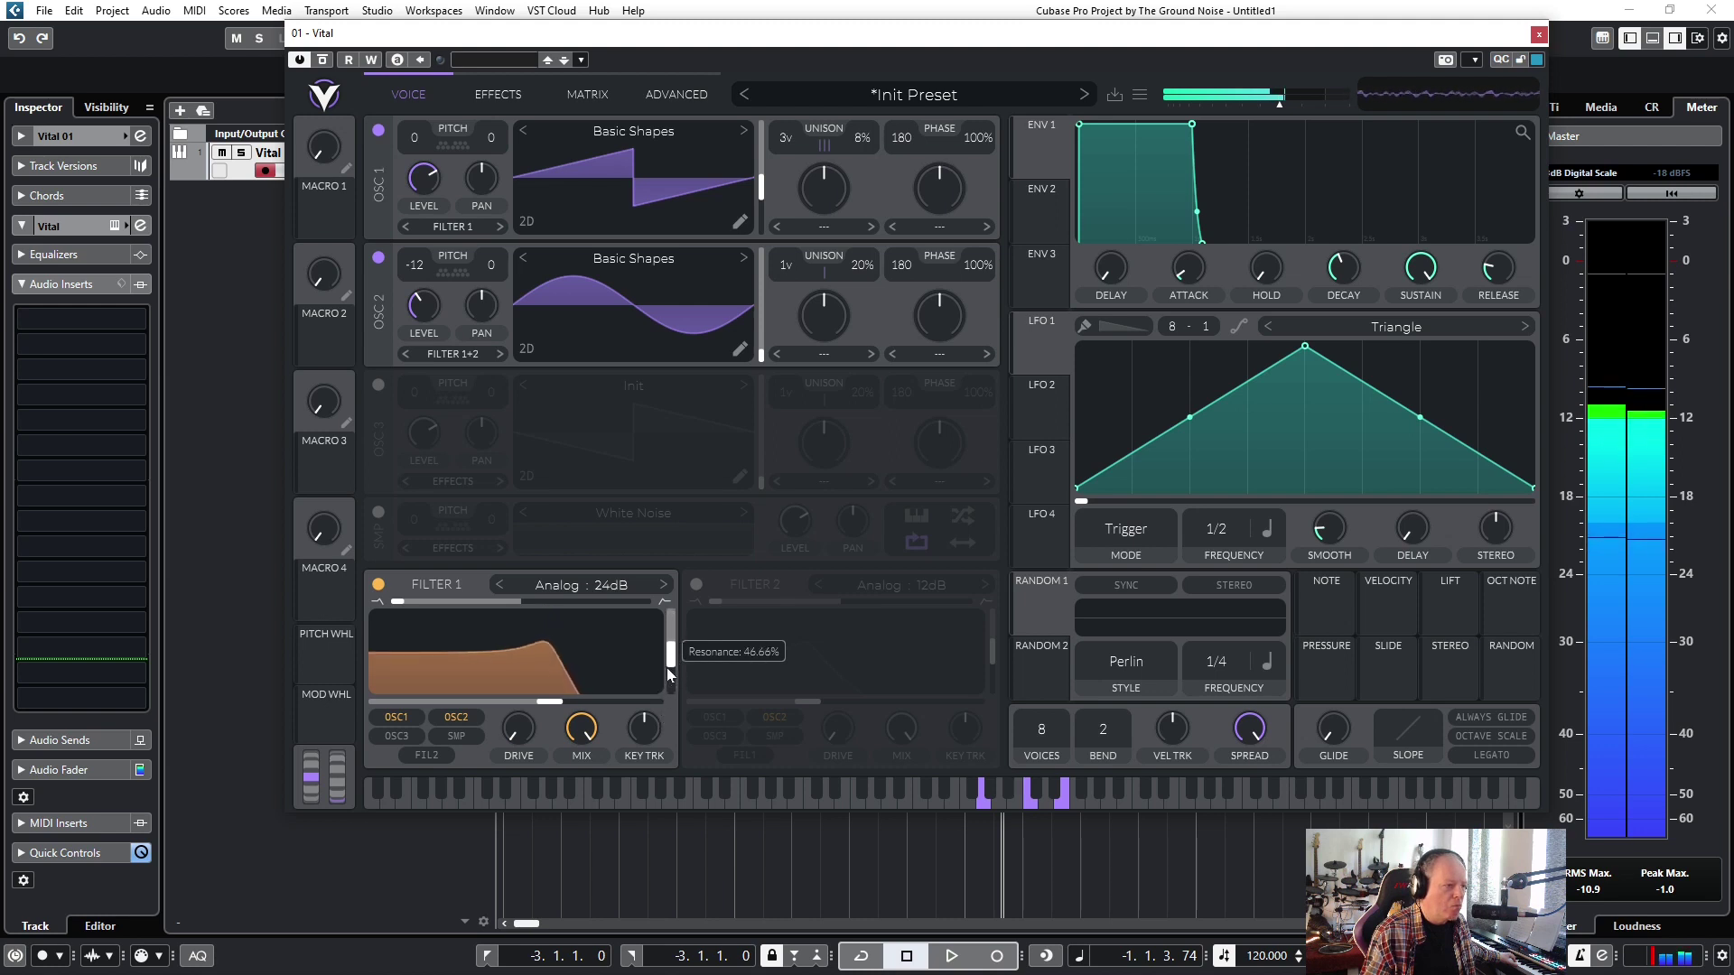
{"action": "left_click_drag", "start_coordinate": [557, 703], "coordinate": [532, 709]}
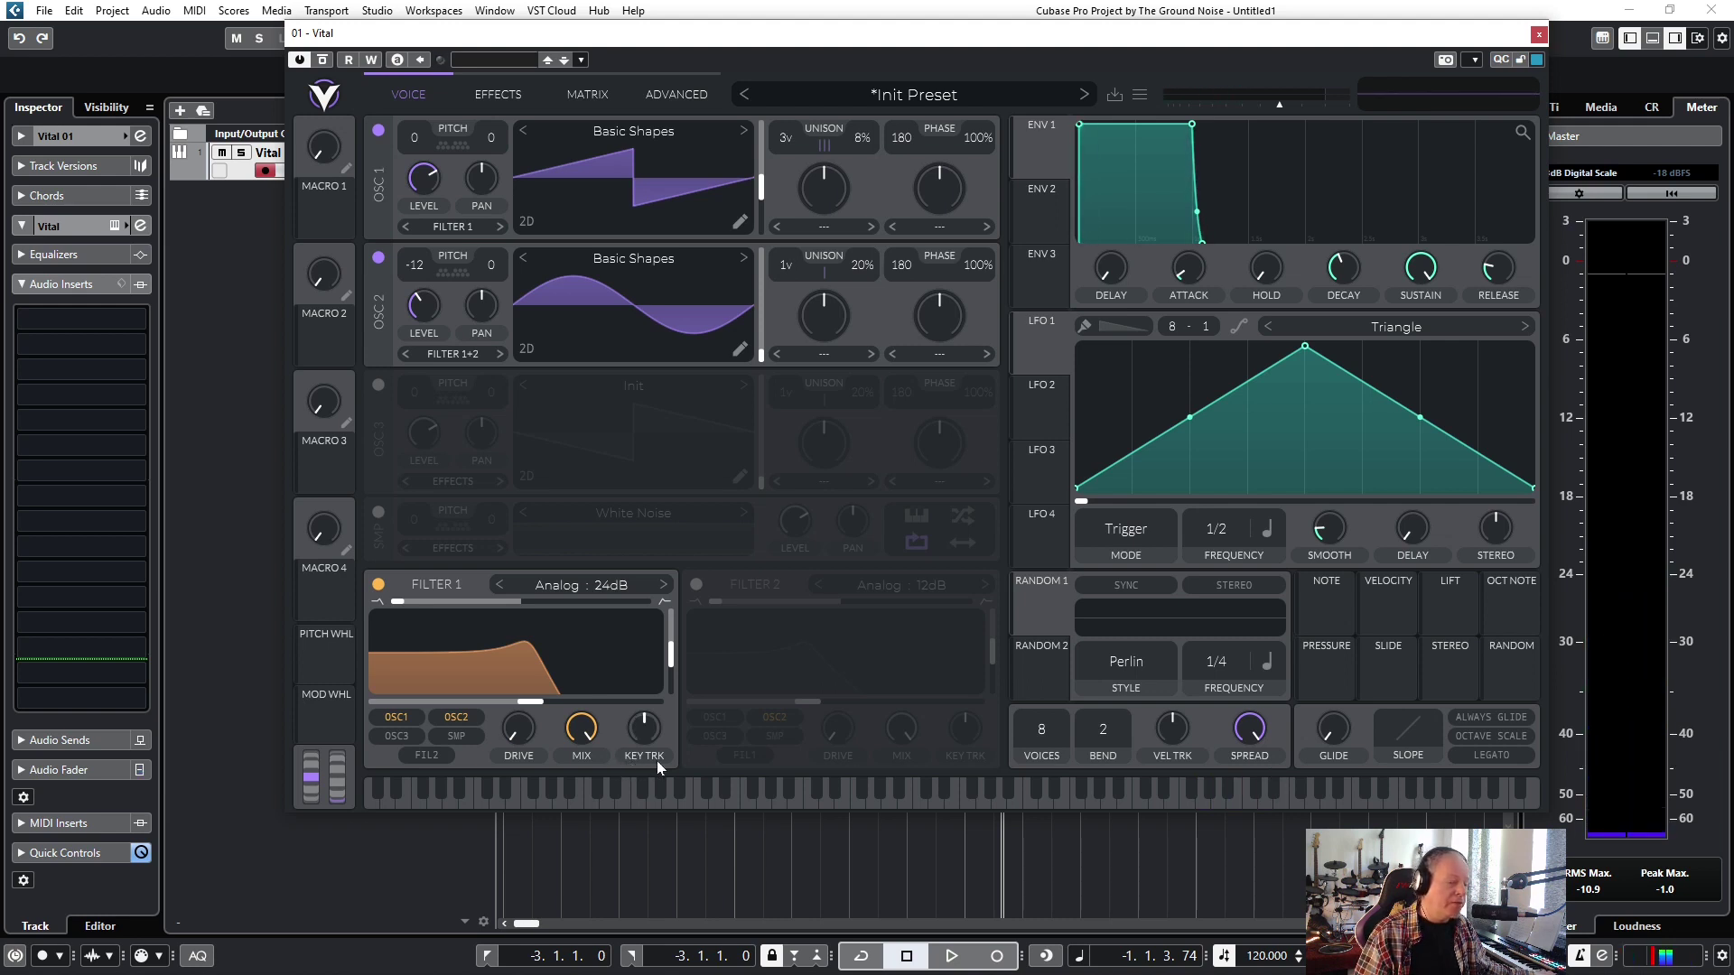
{"action": "mouse_move", "coordinate": [643, 729]}
{"action": "left_mouse_down"}
{"action": "mouse_move", "coordinate": [658, 675]}
{"action": "mouse_move", "coordinate": [621, 716]}
{"action": "left_mouse_up"}
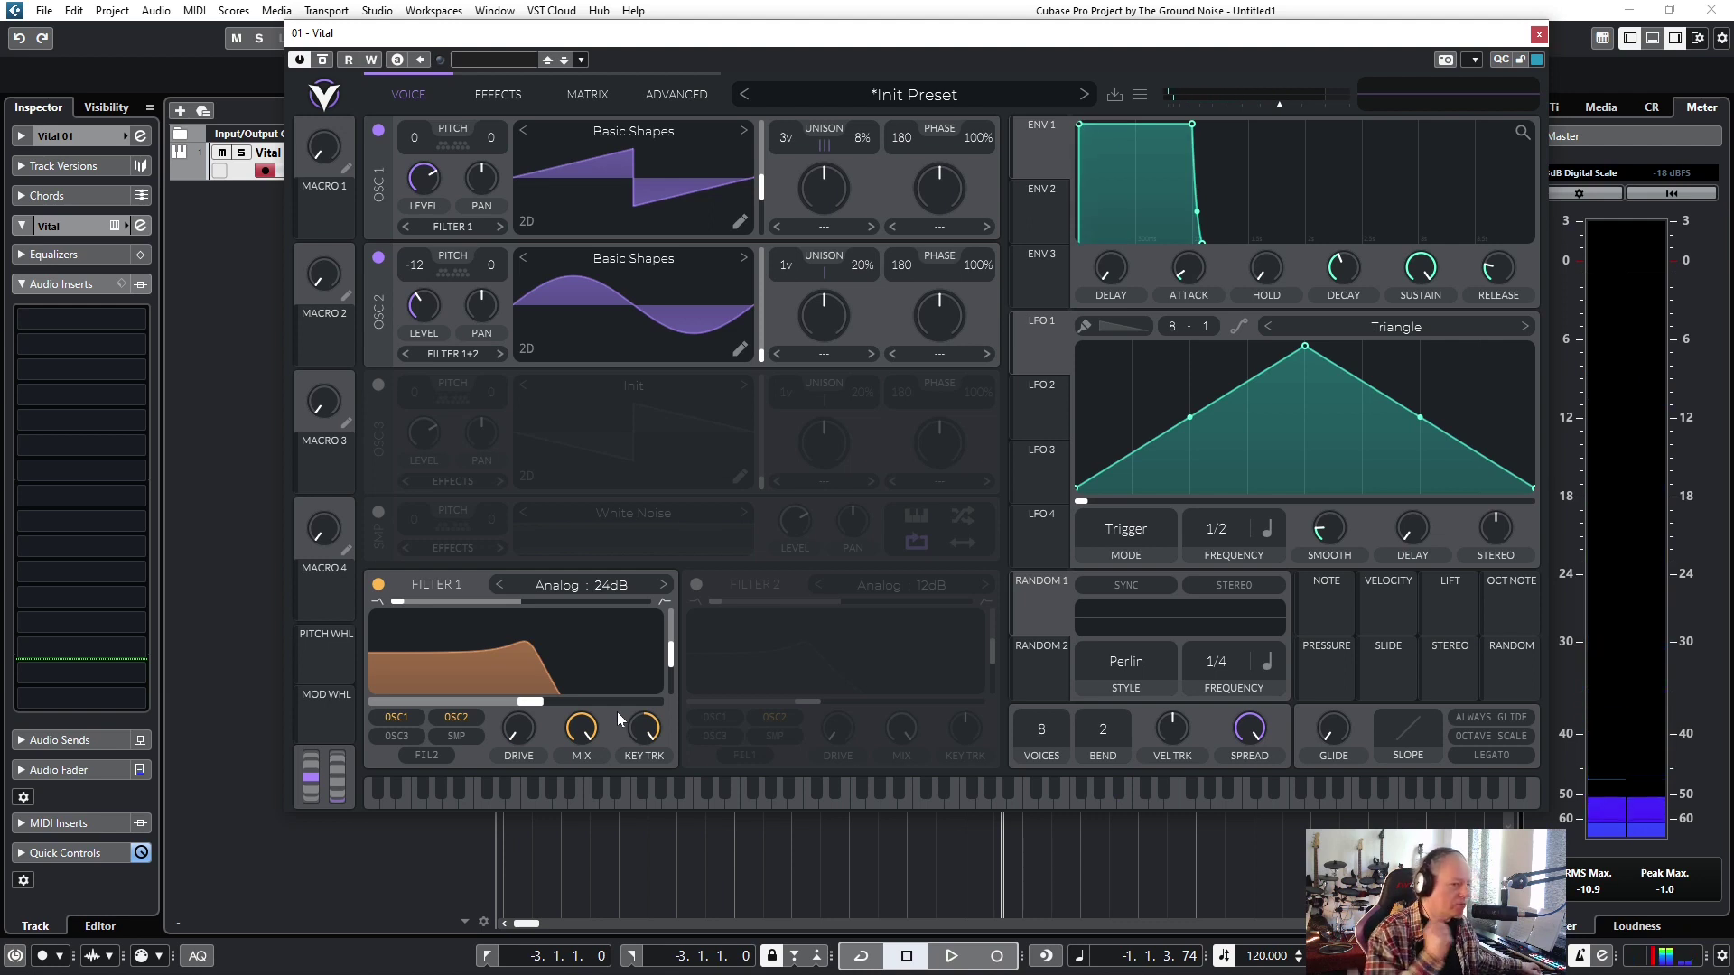
{"action": "left_click_drag", "start_coordinate": [616, 711], "coordinate": [668, 716]}
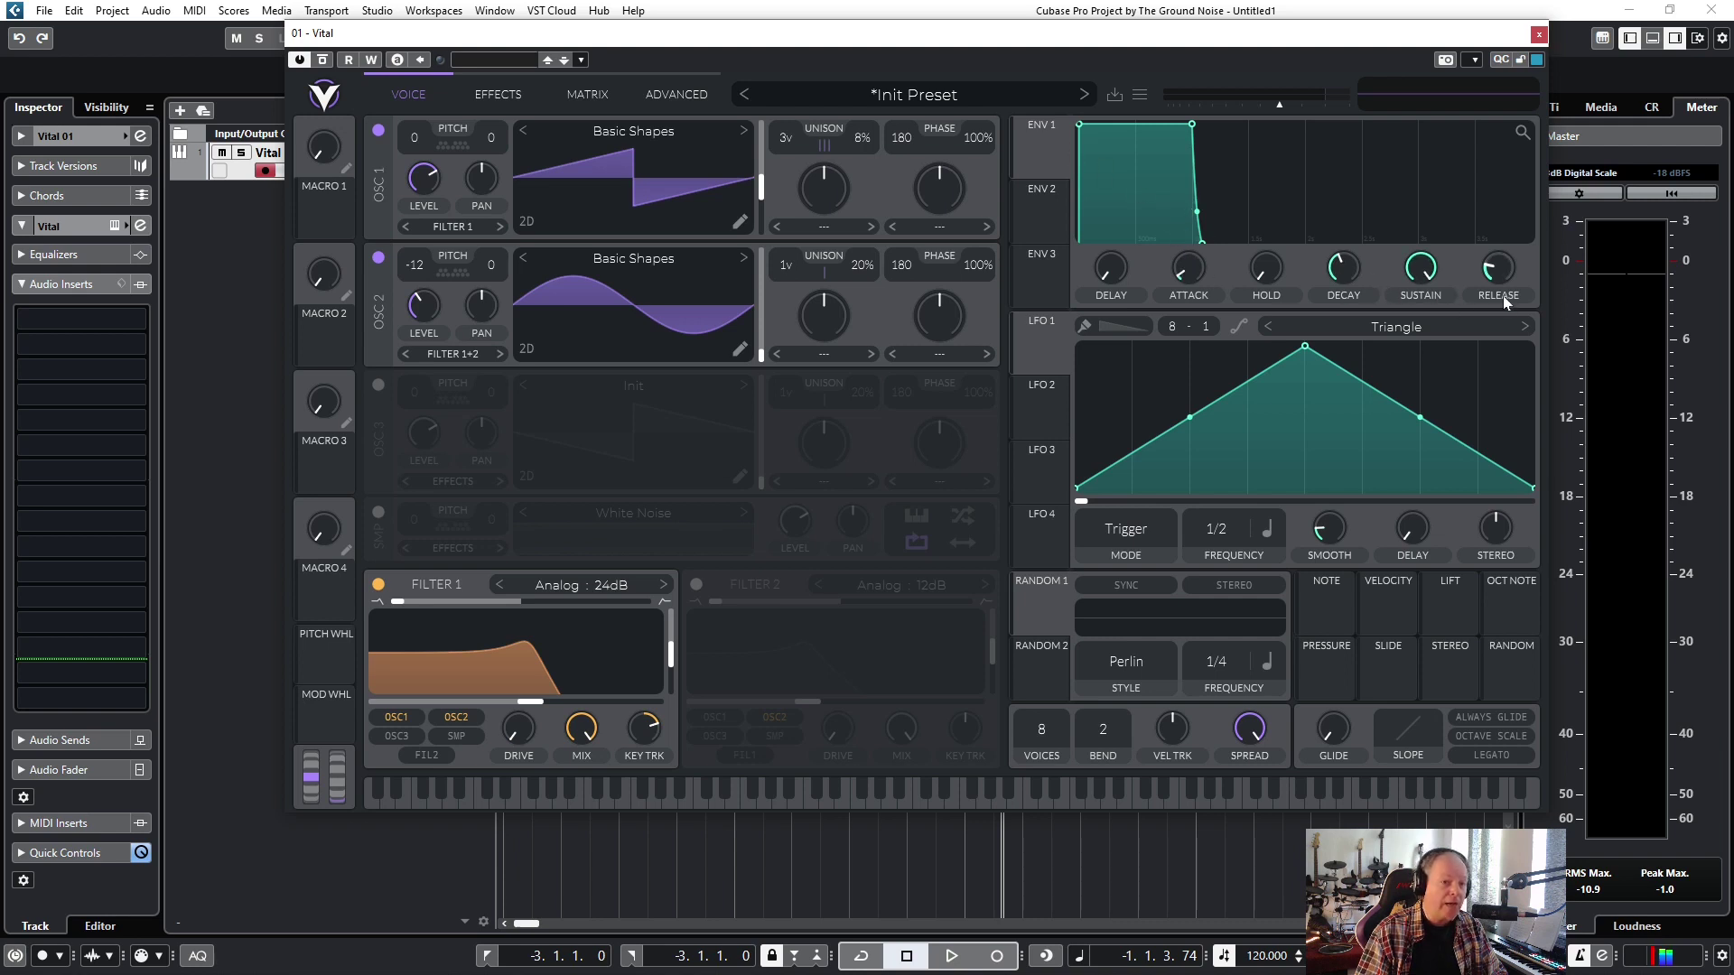
- Give Envelope 1 a quick attack, a 0.570-second decay and a long release
{"action": "left_click_drag", "start_coordinate": [1165, 273], "coordinate": [1212, 253]}
{"action": "left_click_drag", "start_coordinate": [1341, 271], "coordinate": [1420, 285]}
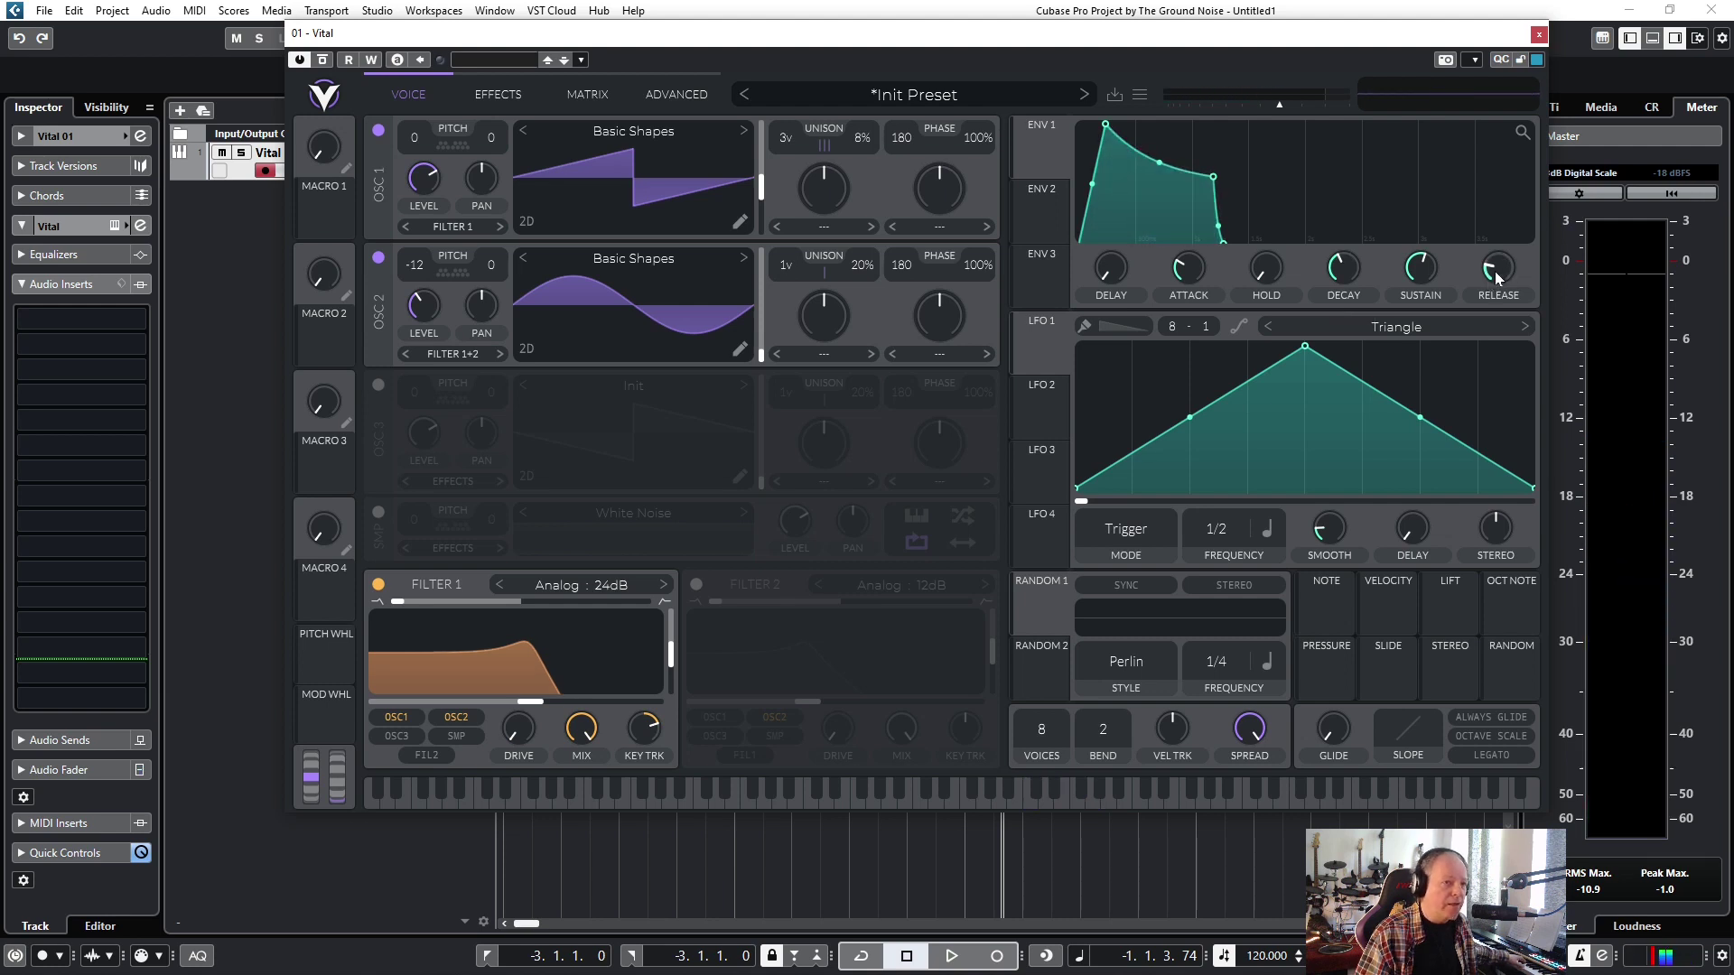
{"action": "left_click_drag", "start_coordinate": [1460, 267], "coordinate": [1497, 280]}
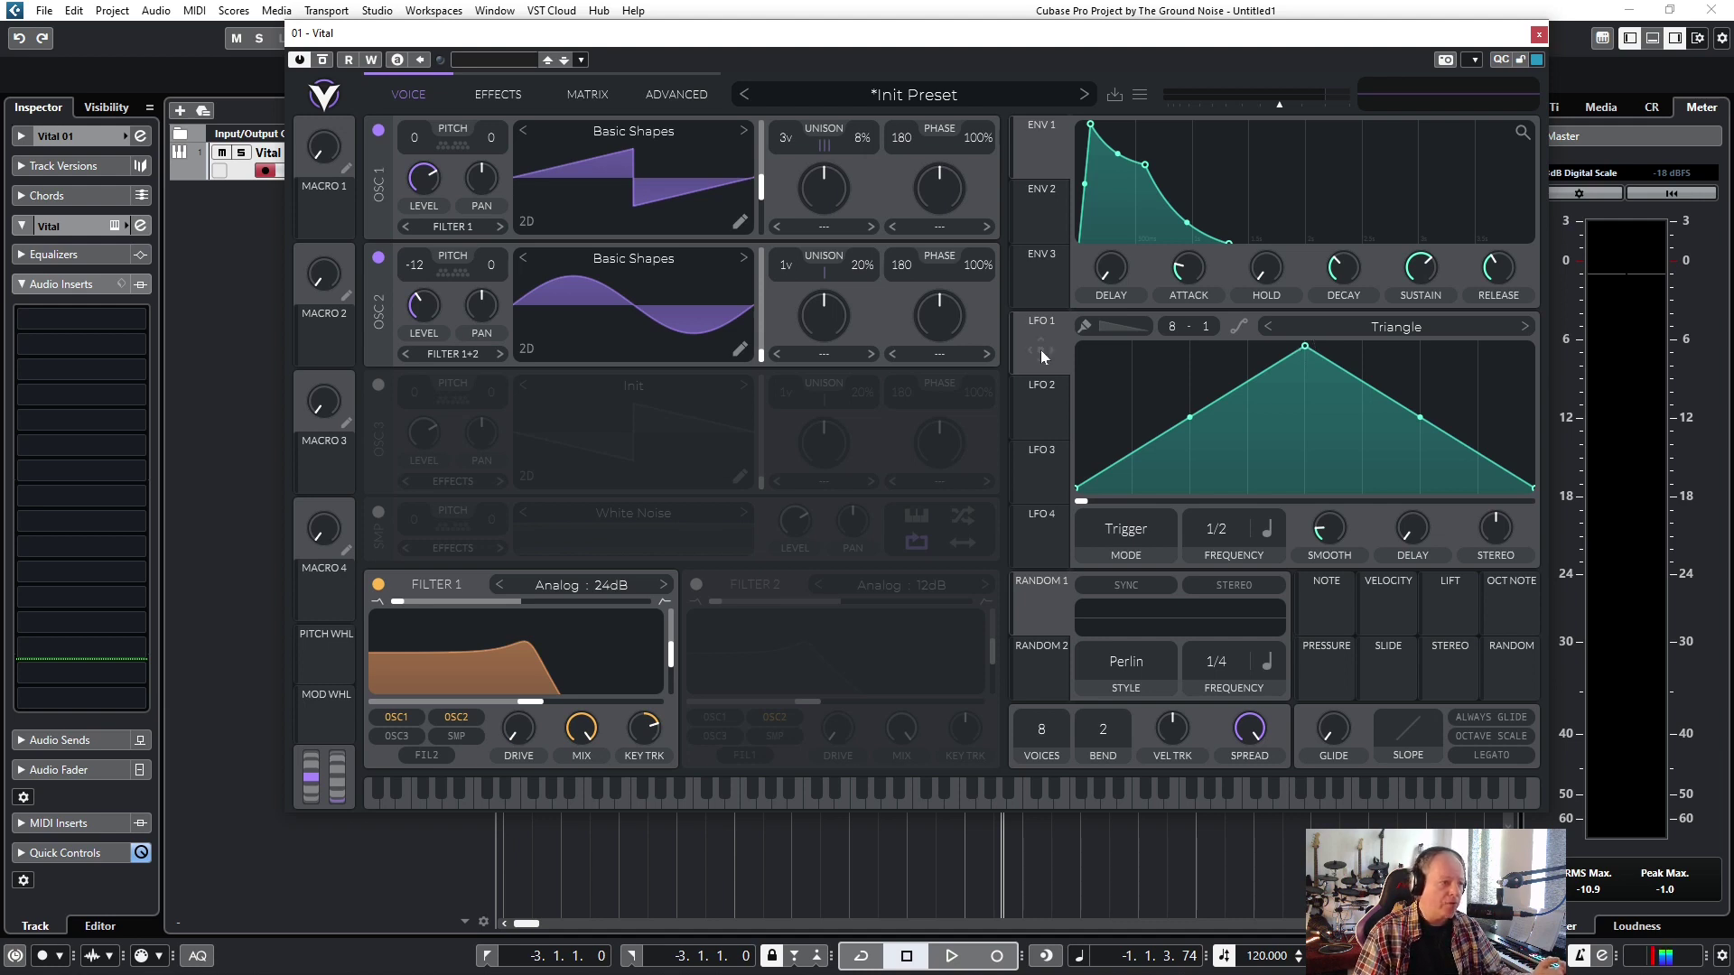
- Route LFO 1 at a 1/4 rate to Filter 1 cutoff and oscillator 1 pan, lowering base cutoff
{"action": "left_click_drag", "start_coordinate": [1041, 349], "coordinate": [525, 704]}
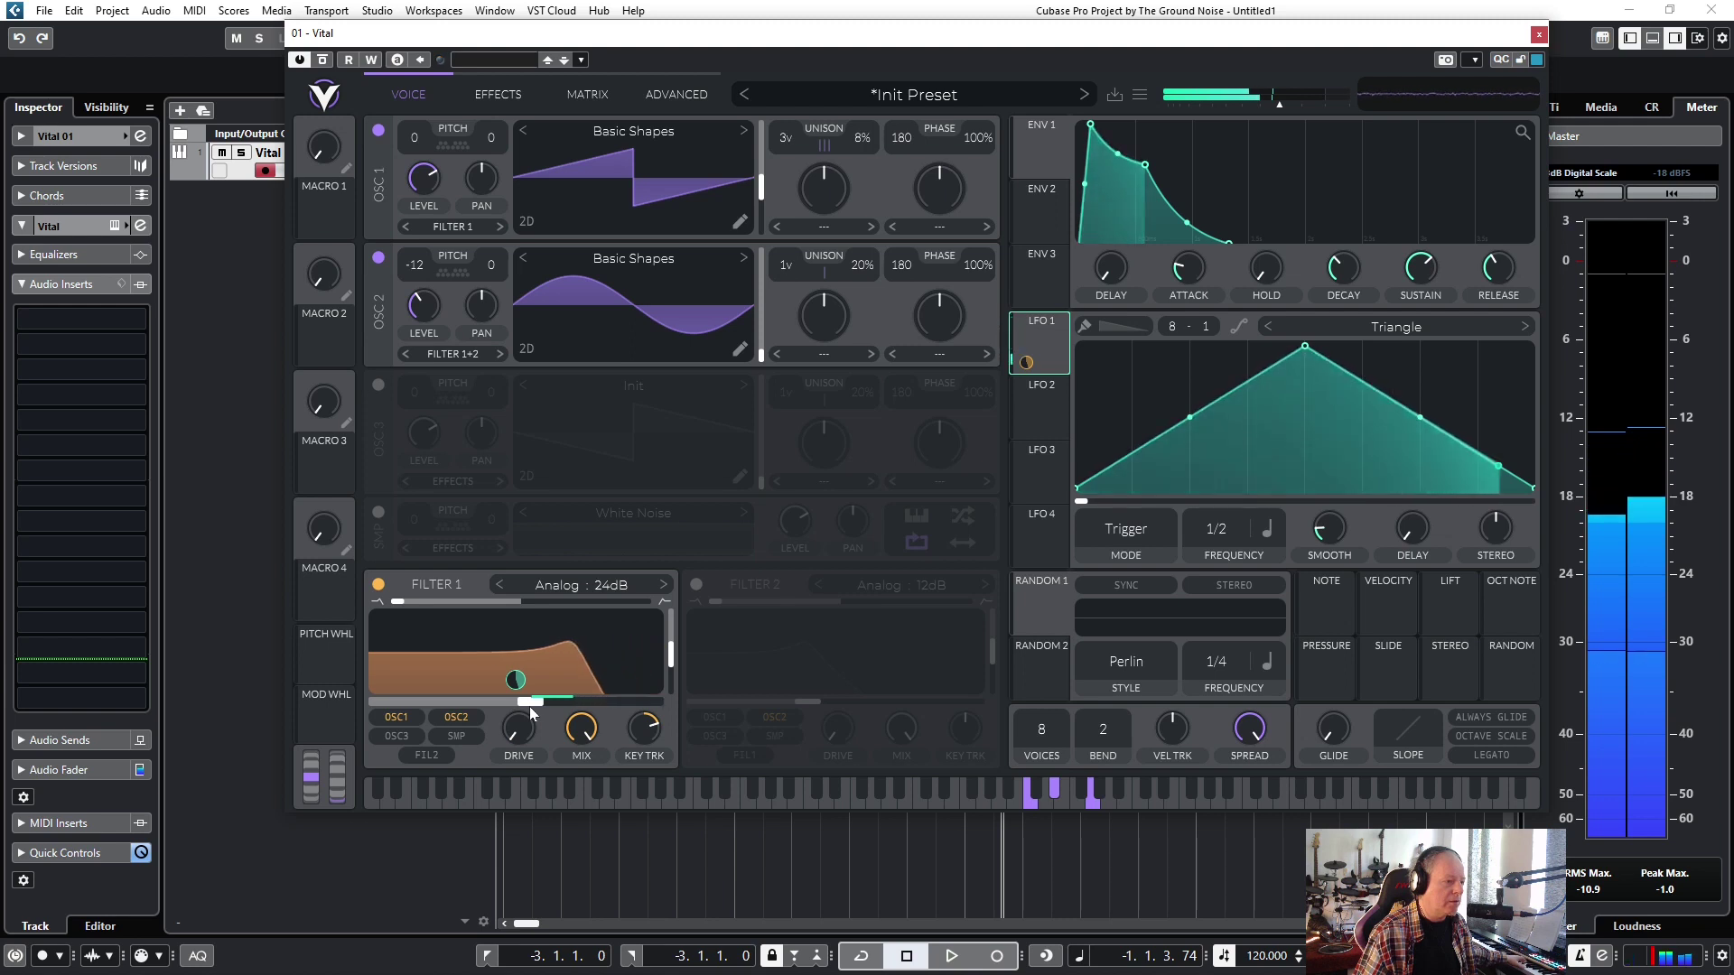
{"action": "mouse_move", "coordinate": [518, 690]}
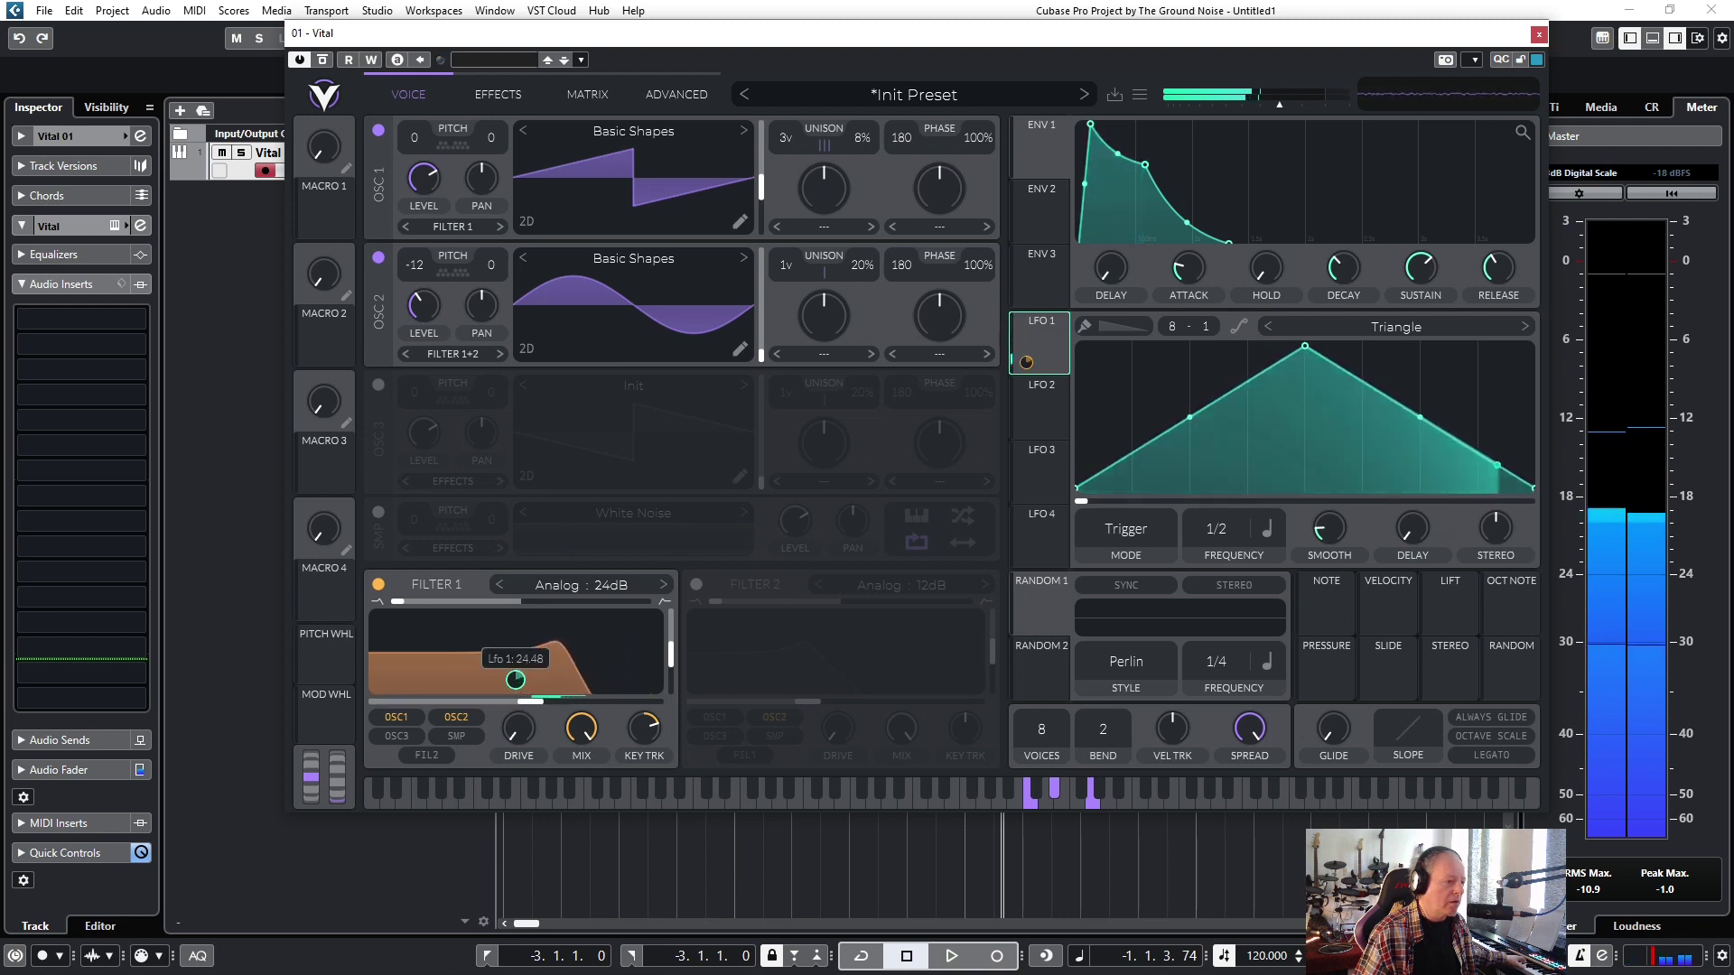
{"action": "left_click_drag", "start_coordinate": [521, 708], "coordinate": [496, 707]}
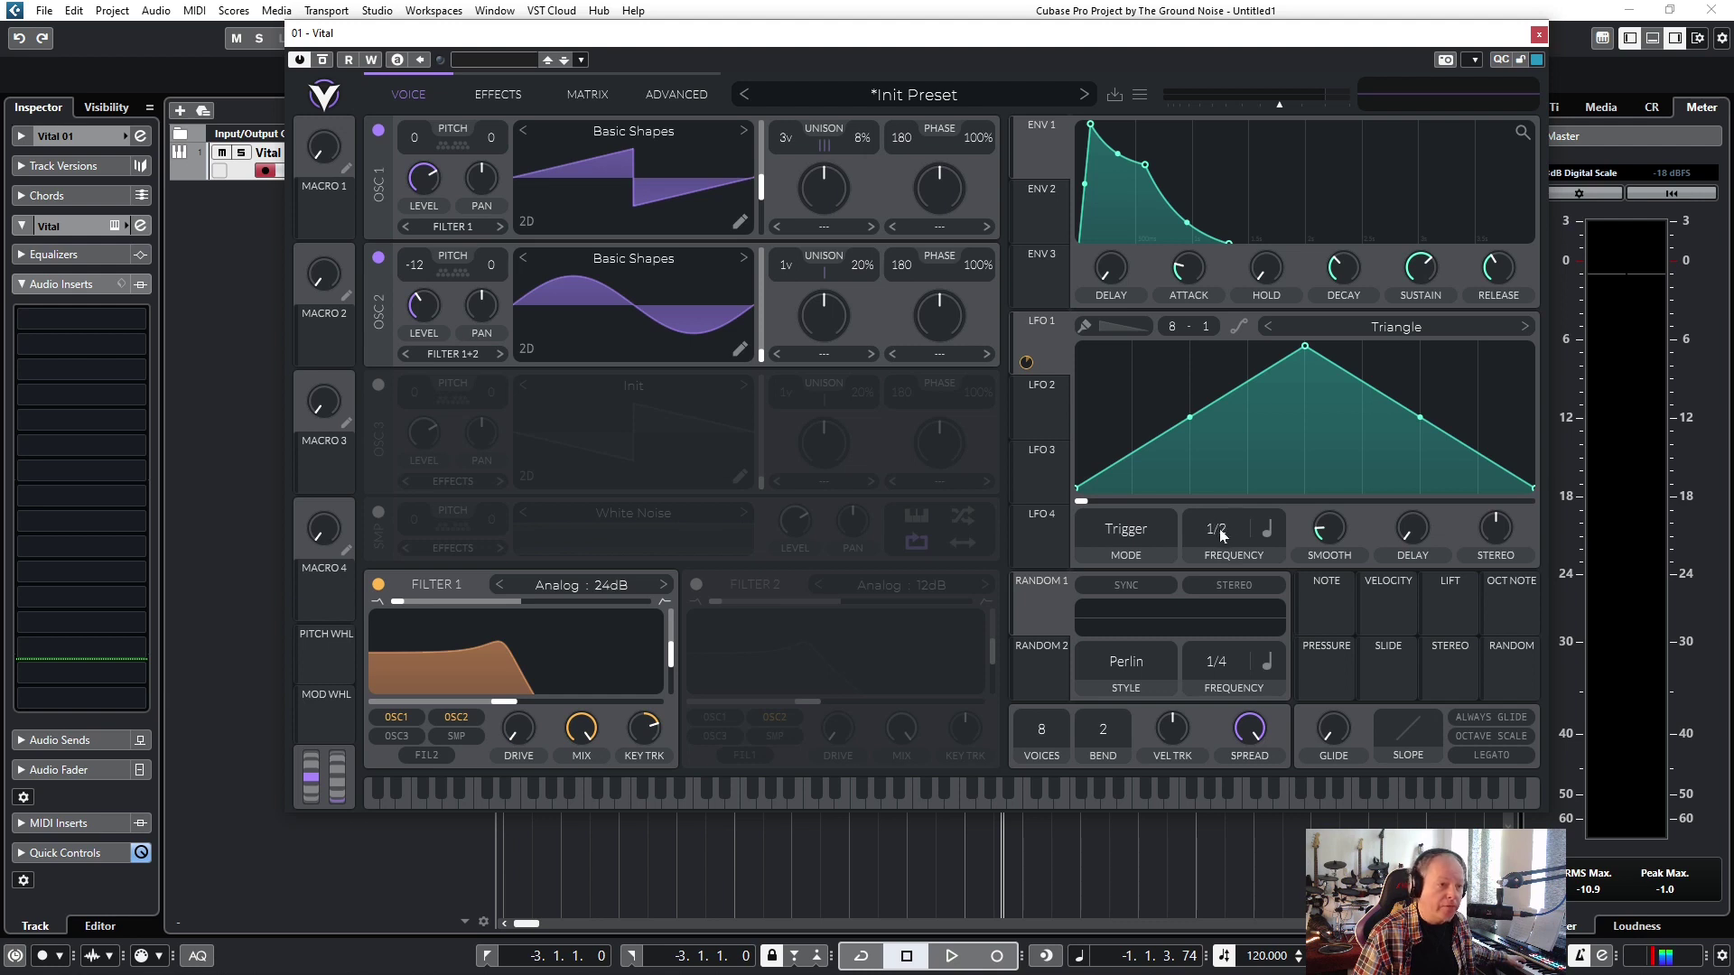
{"action": "mouse_move", "coordinate": [1219, 529]}
{"action": "left_mouse_down"}
{"action": "mouse_move", "coordinate": [1239, 485]}
{"action": "mouse_move", "coordinate": [1233, 524]}
{"action": "left_mouse_up"}
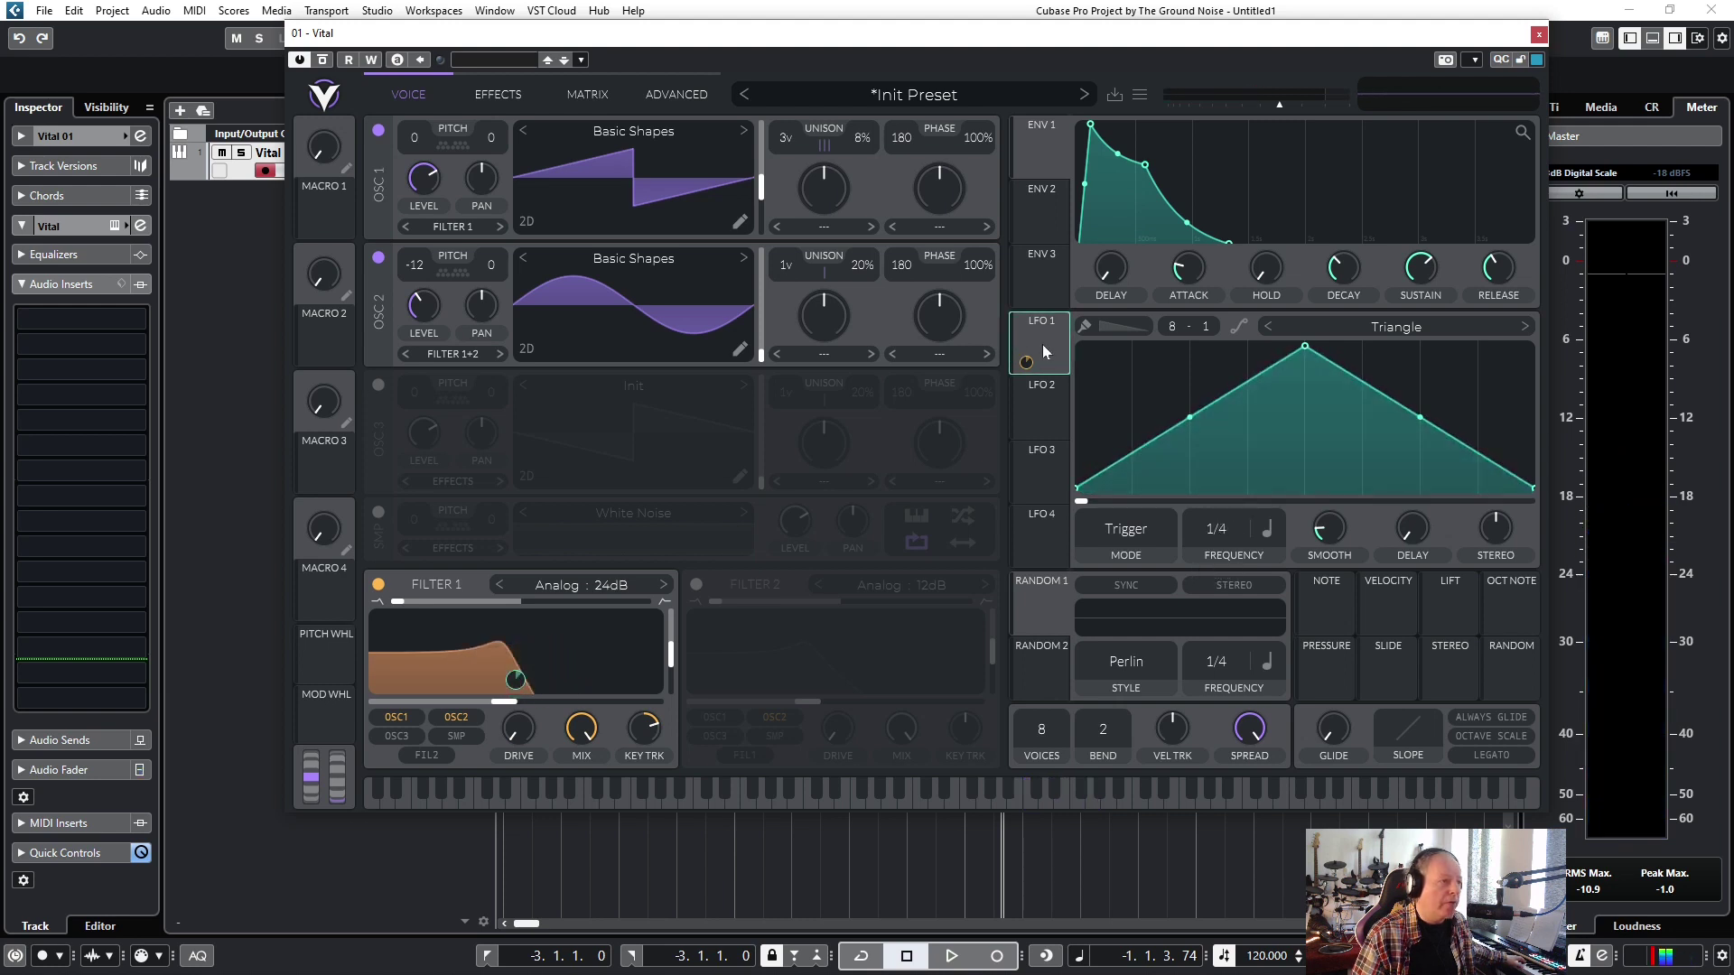
{"action": "left_click_drag", "start_coordinate": [1042, 345], "coordinate": [479, 181]}
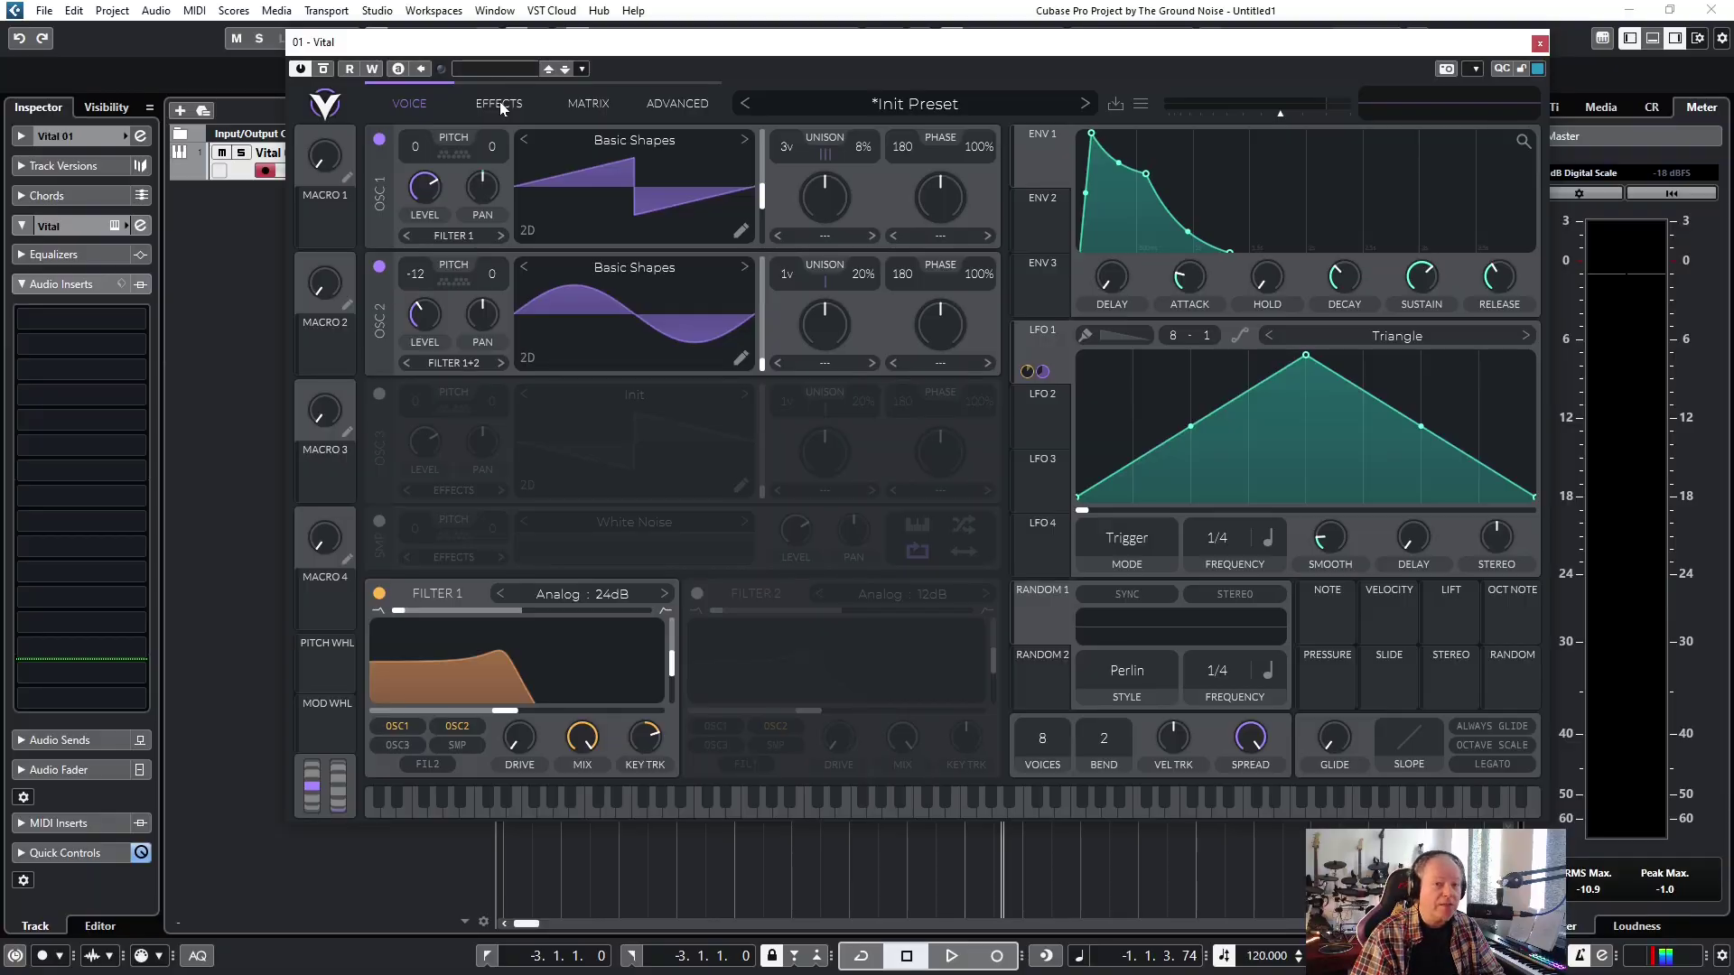
- On the Effects page, enable Chorus, Delay and Reverb, then bypass all three to compare
{"action": "left_click", "coordinate": [500, 102]}
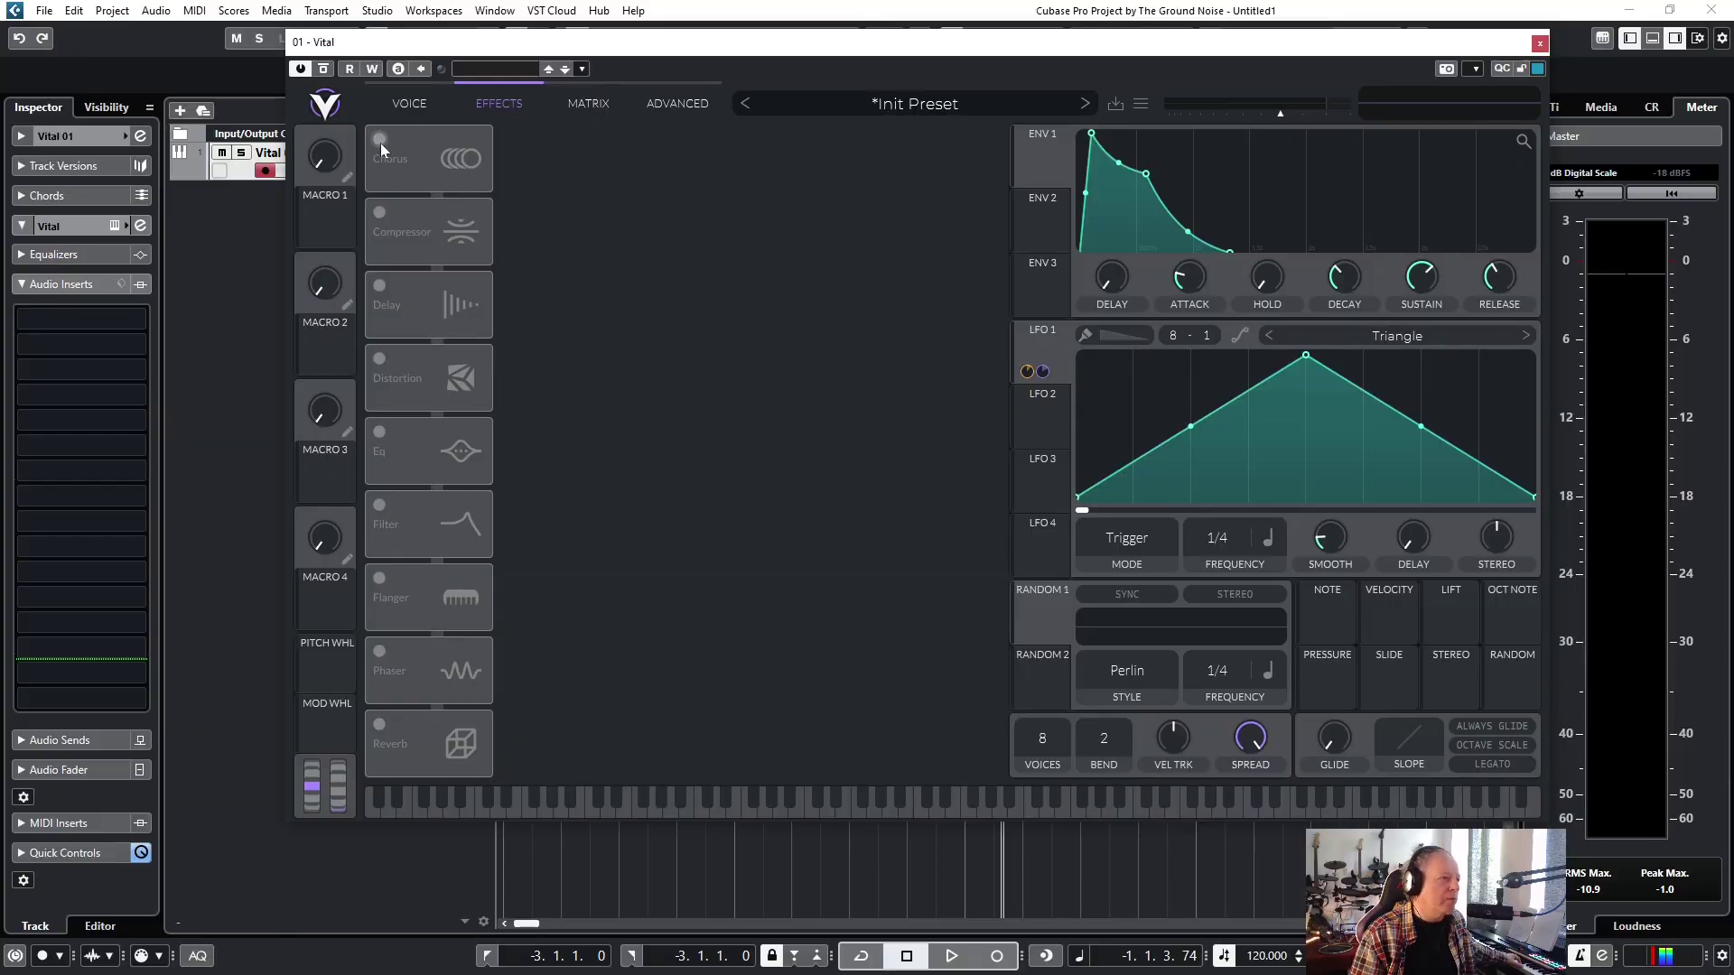
{"action": "left_click", "coordinate": [380, 140]}
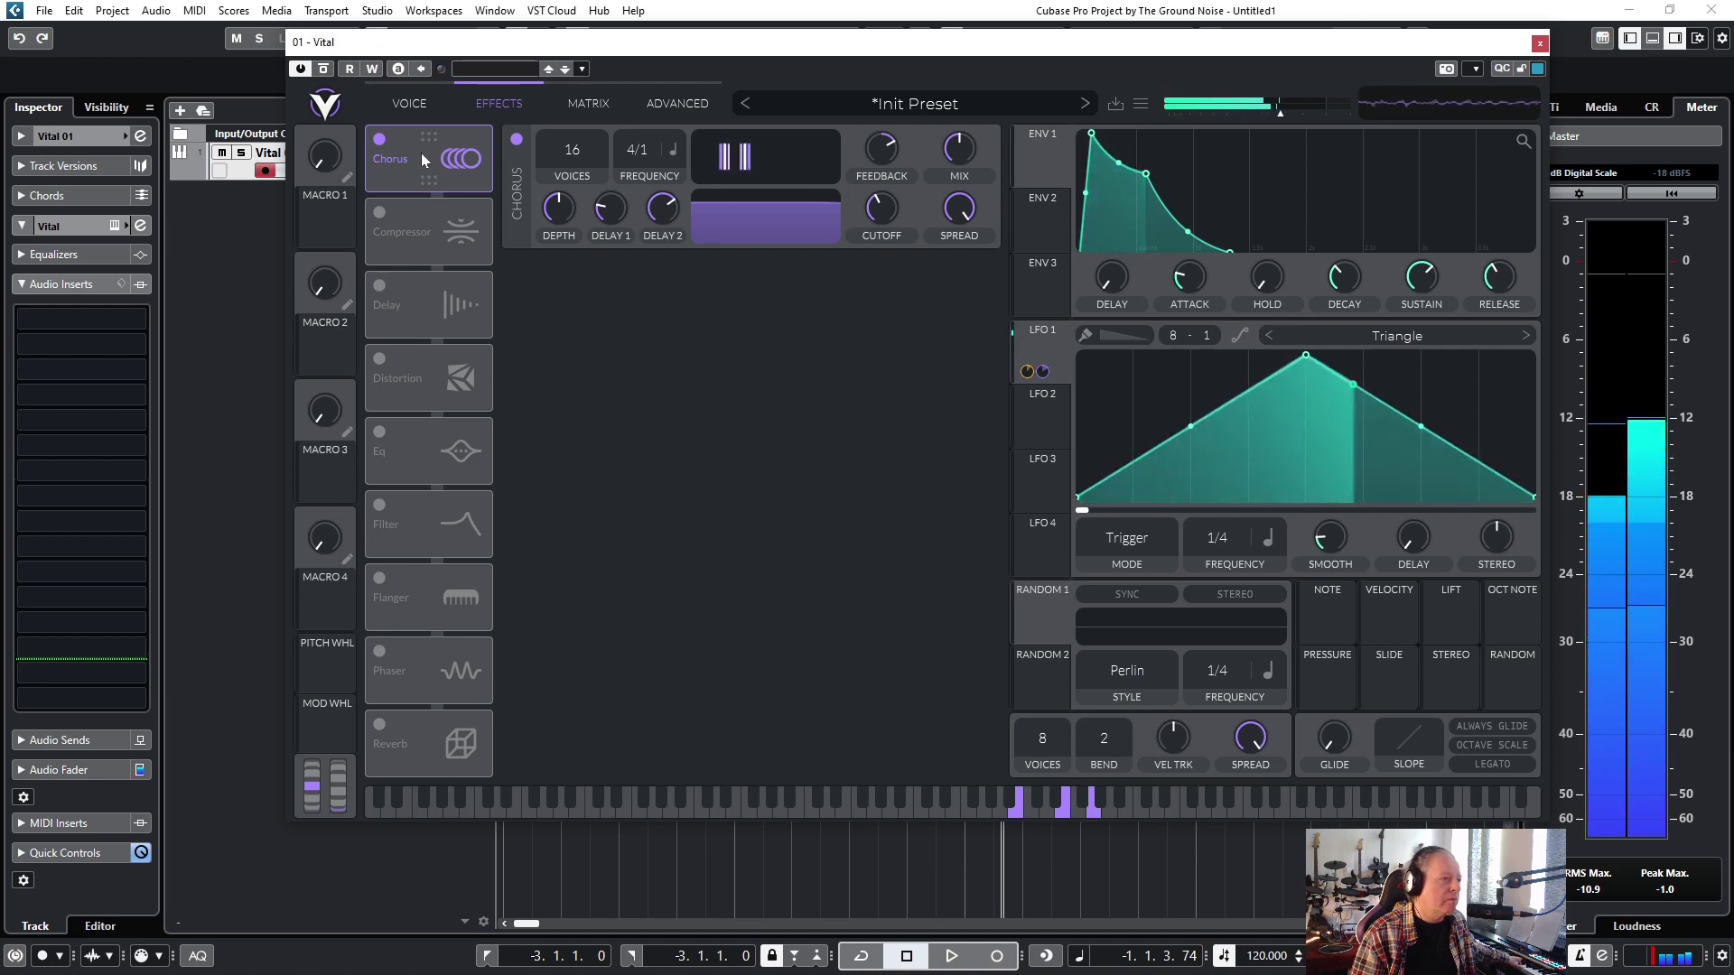
{"action": "left_click", "coordinate": [380, 286]}
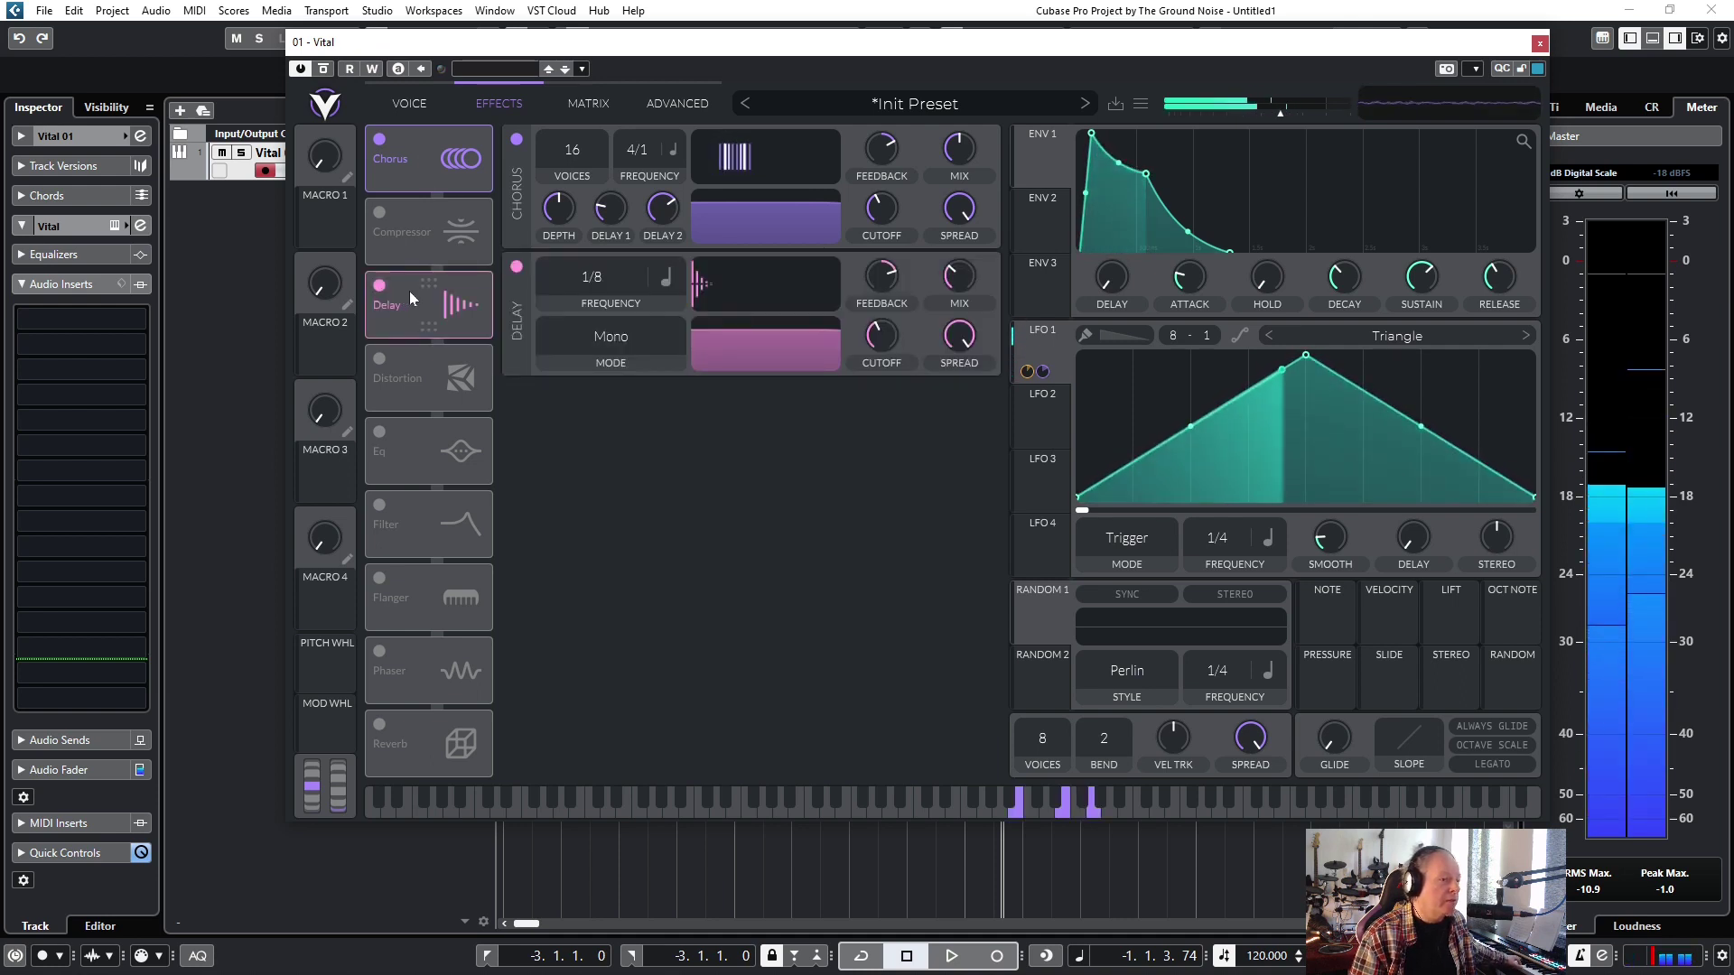
{"action": "mouse_move", "coordinate": [956, 287]}
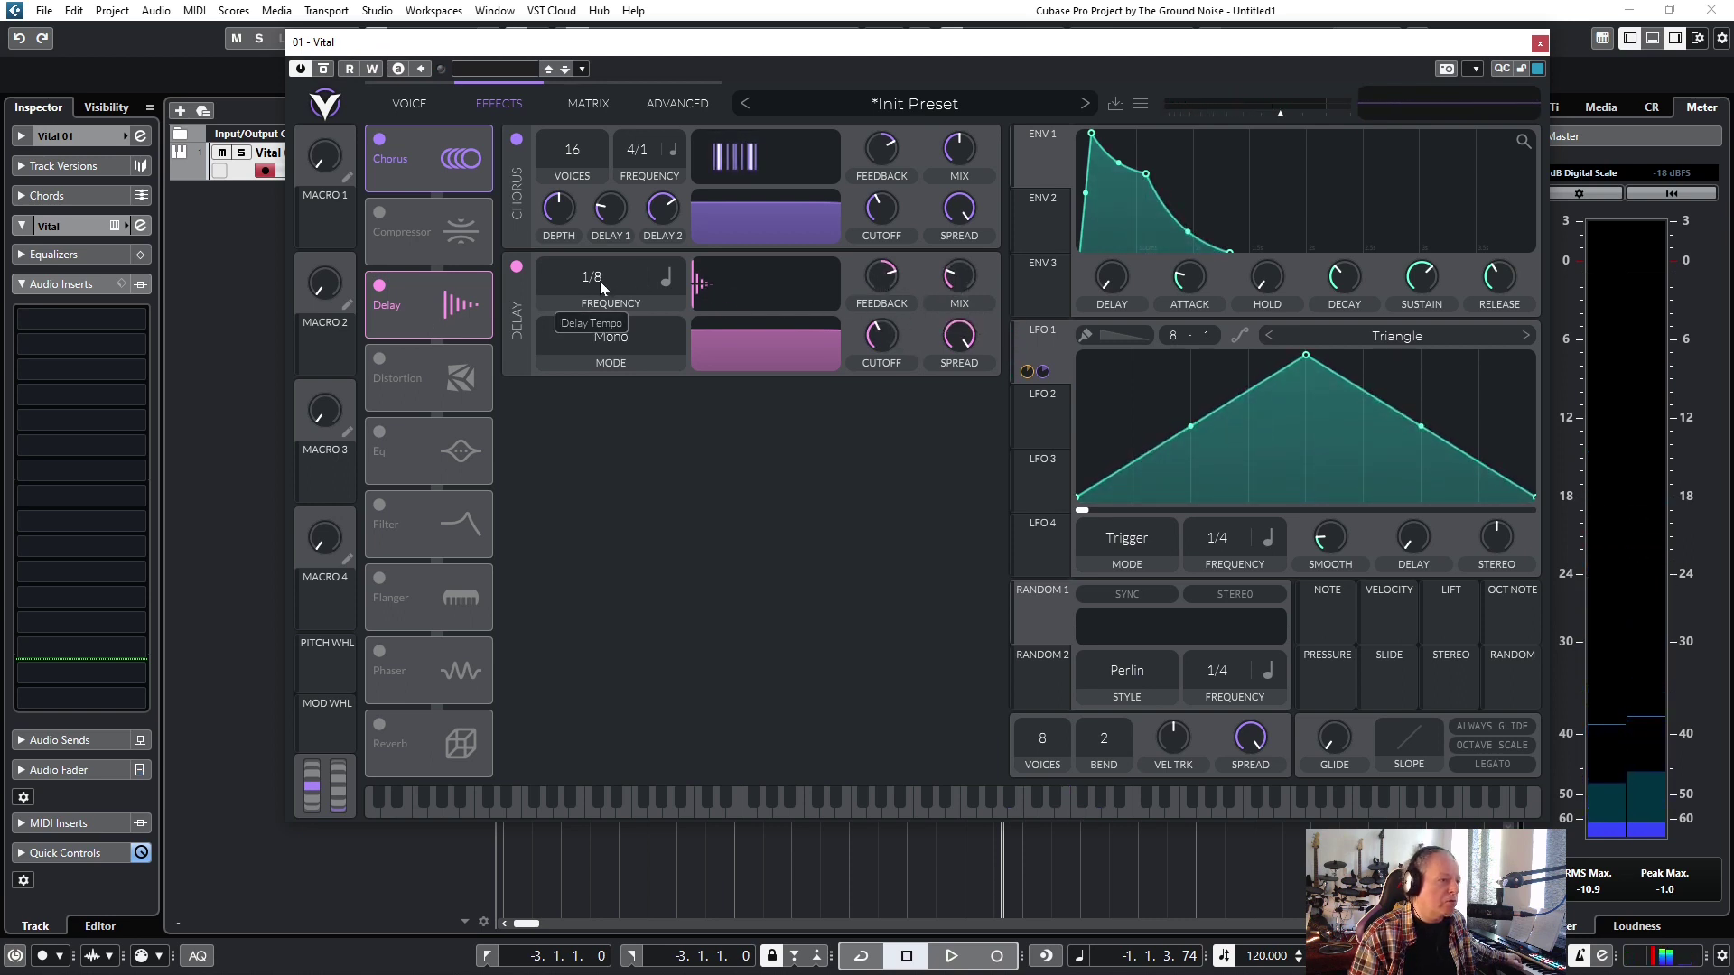
{"action": "left_click", "coordinate": [379, 725]}
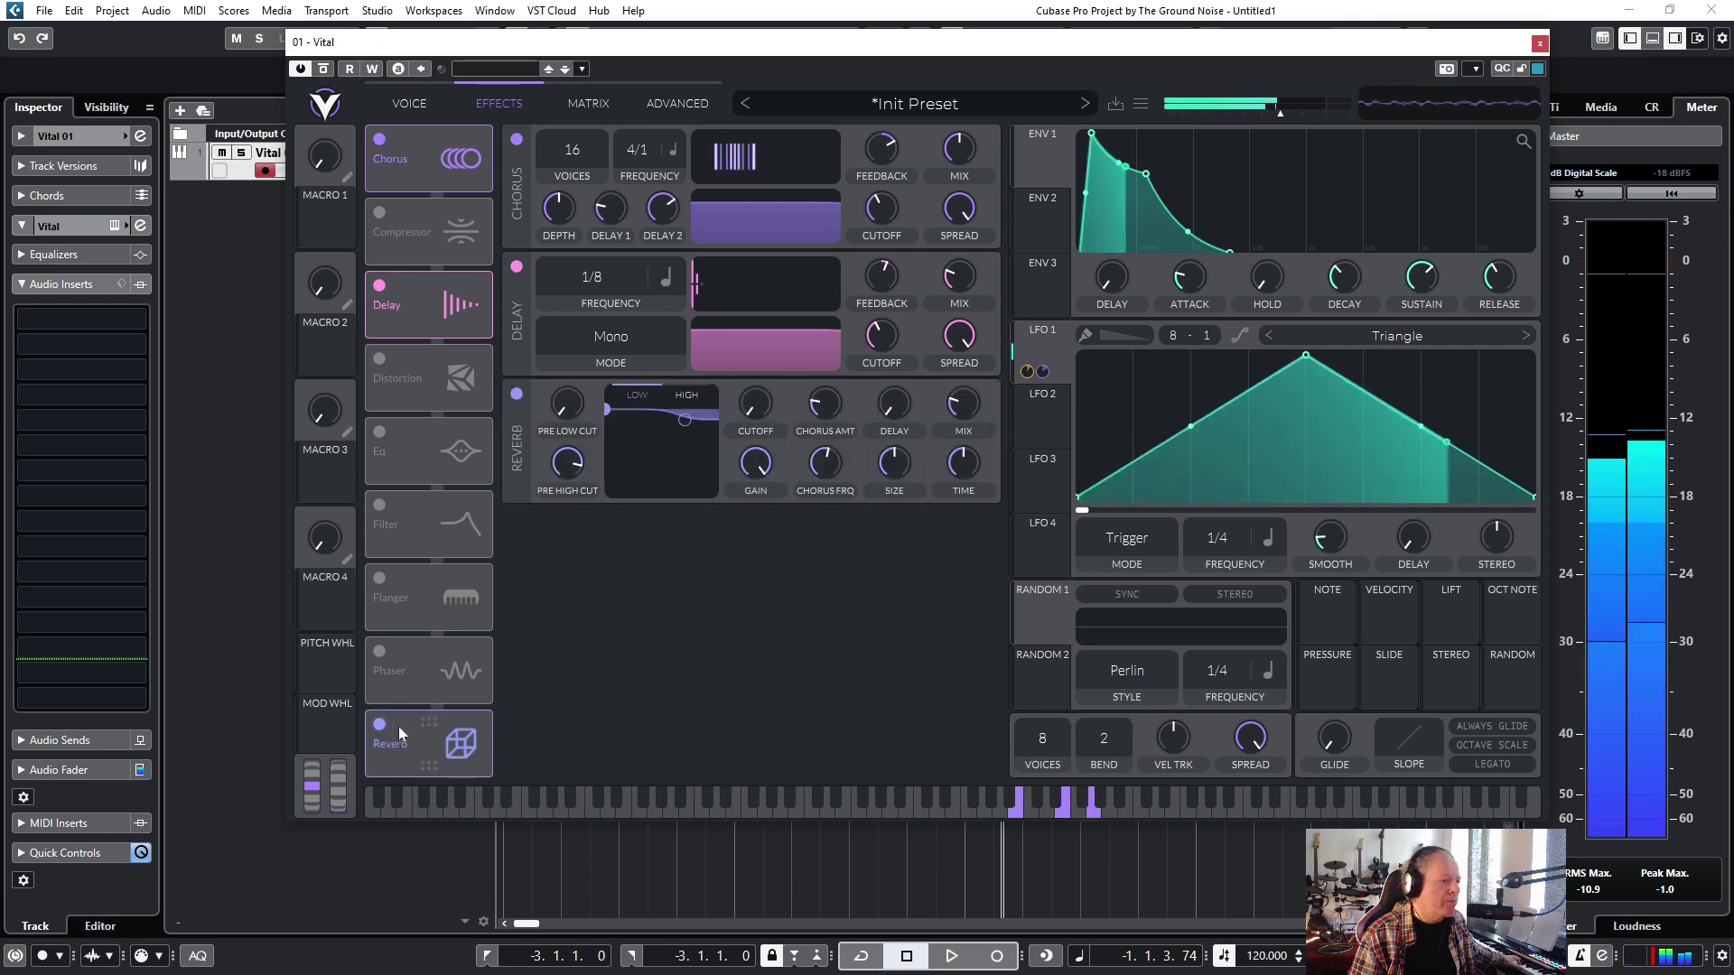
{"action": "left_click", "coordinate": [398, 726]}
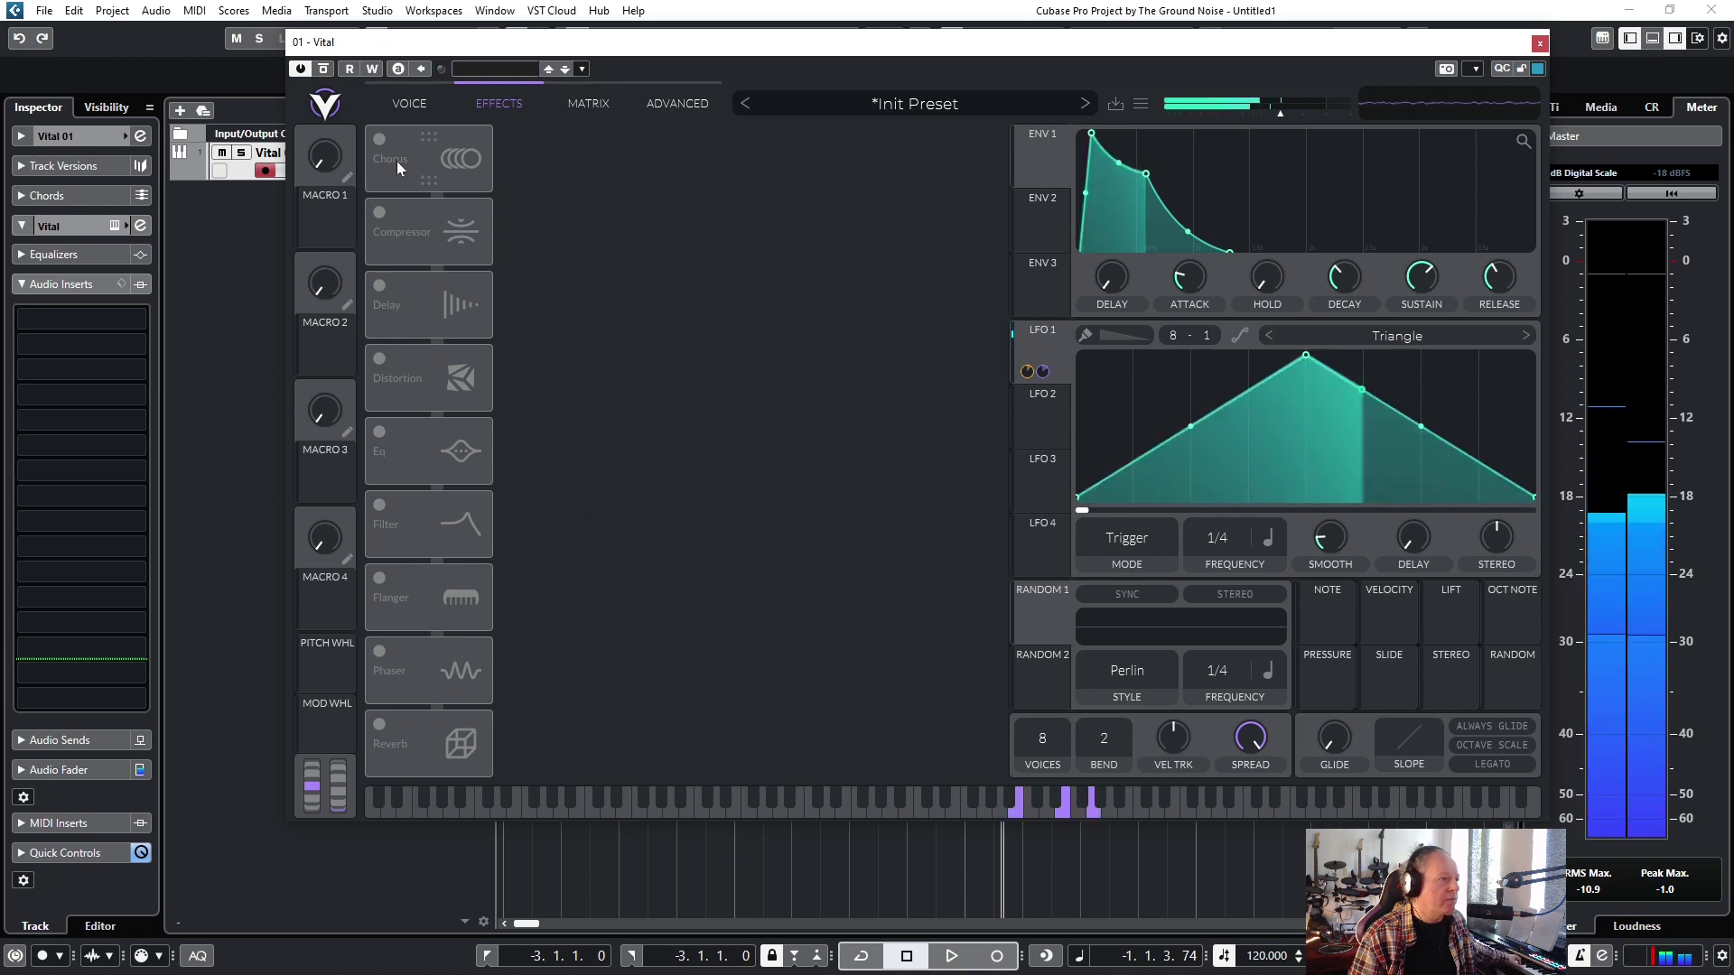
- Switch chorus, delay and reverb back on, then browse plug-ins for Cubase's first insert slot
{"action": "left_click", "coordinate": [397, 160]}
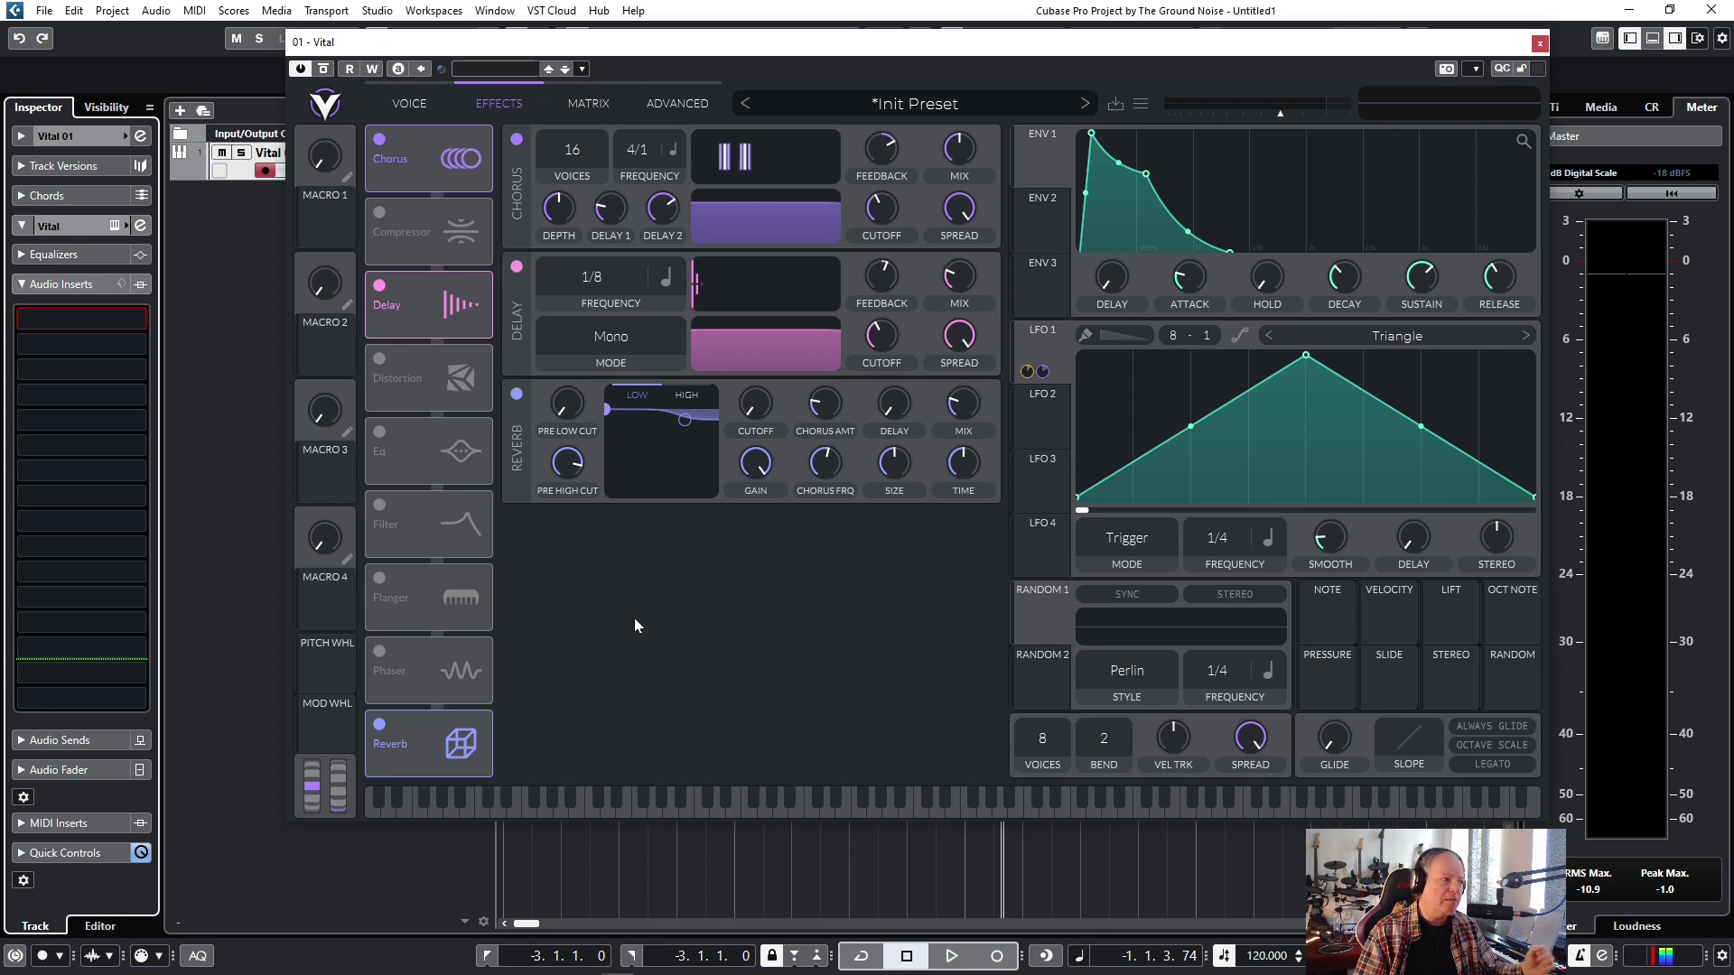
{"action": "left_click", "coordinate": [78, 322]}
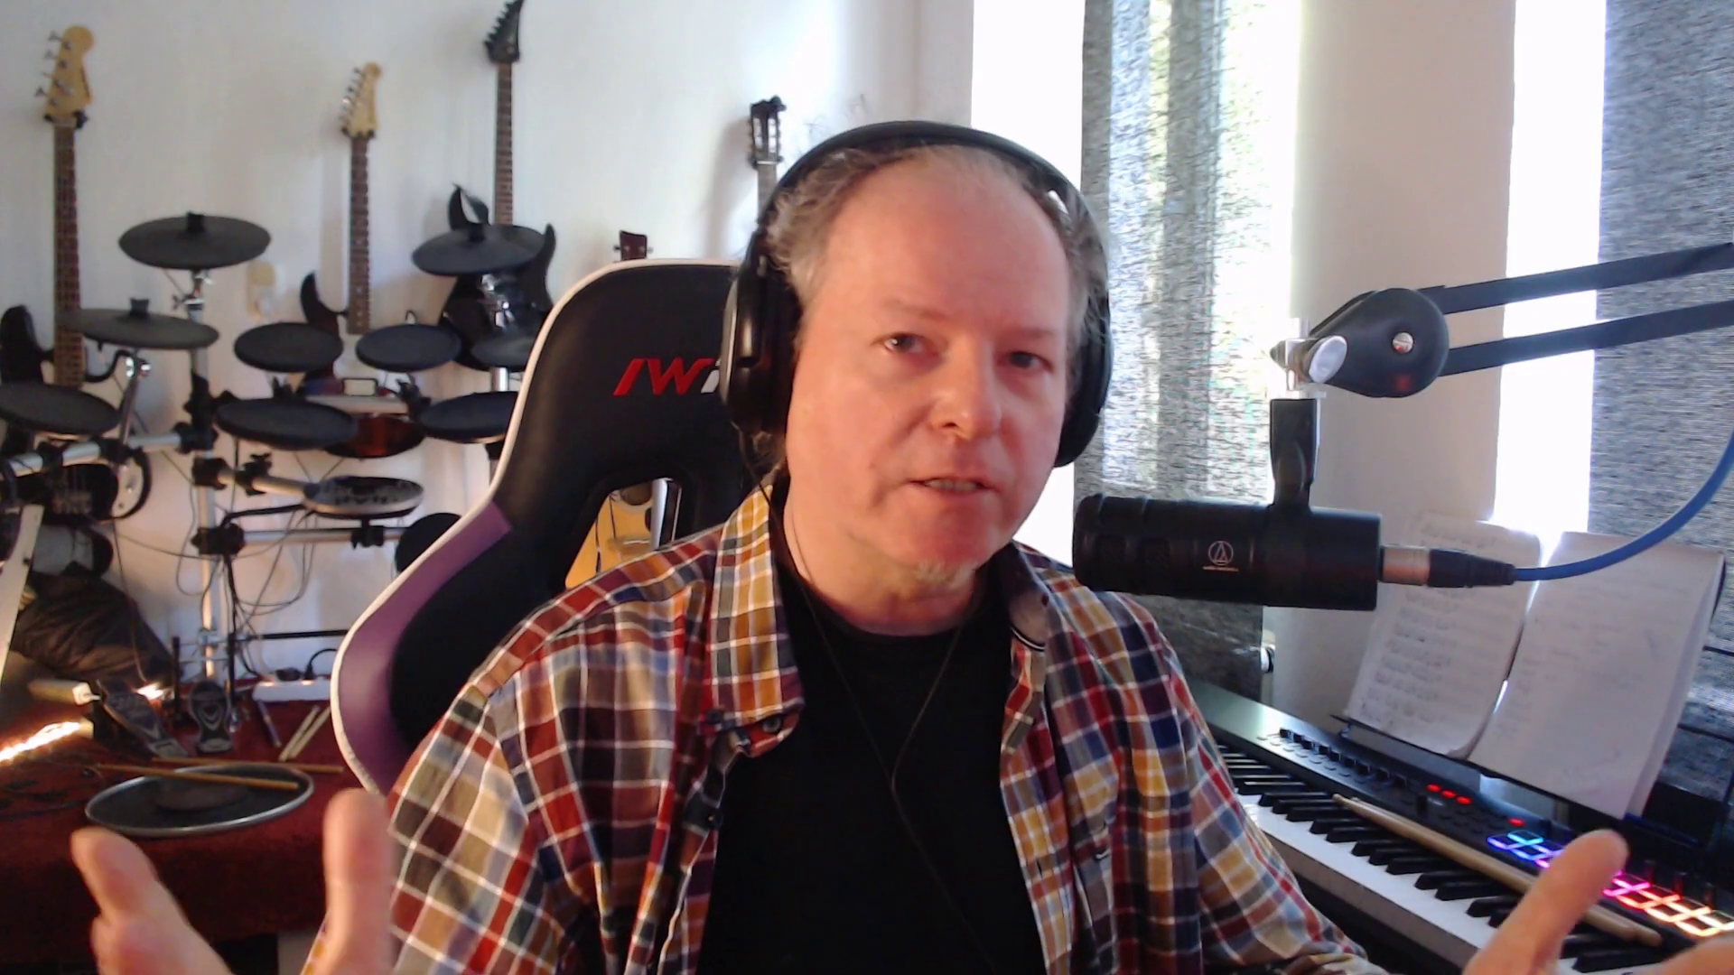